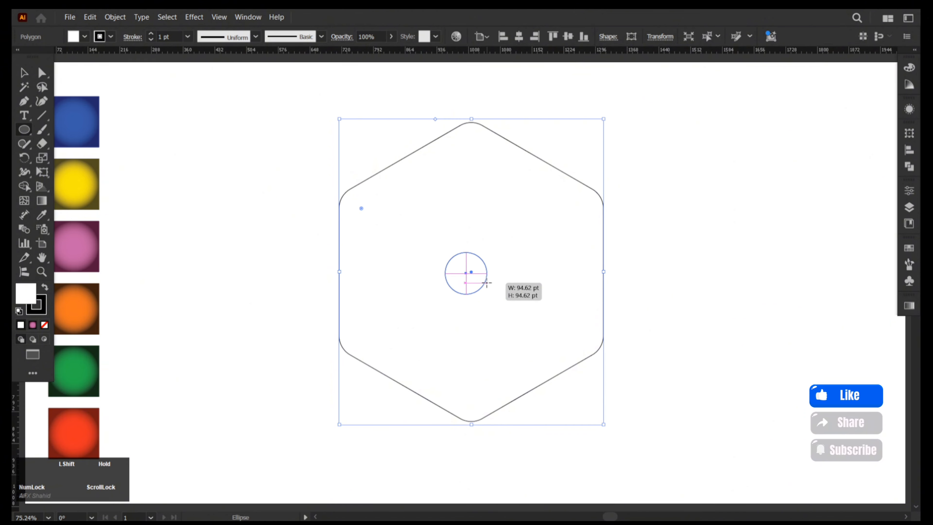
# Step: Select the hexagon and the small circle and align them to each other's horizontal and vertical centres
pyautogui.click(25, 73)
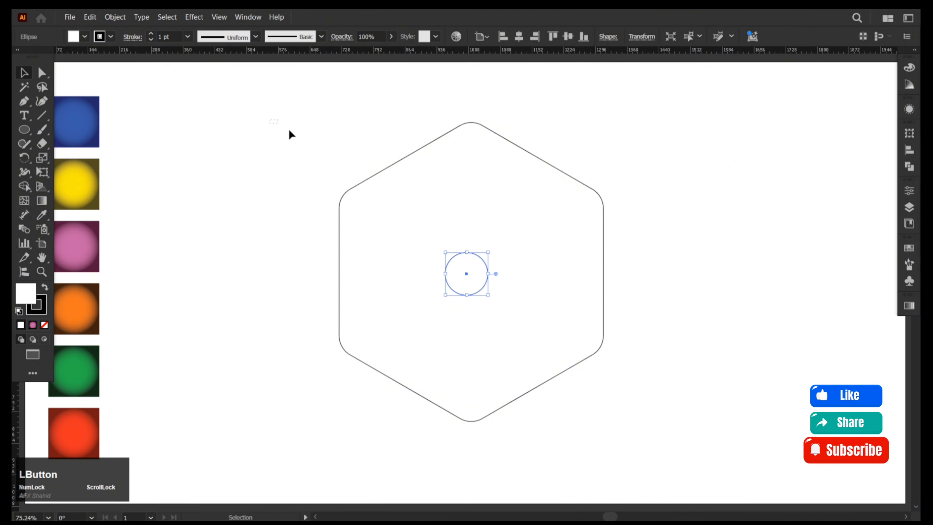
pyautogui.moveTo(270, 120); pyautogui.dragTo(610, 319)
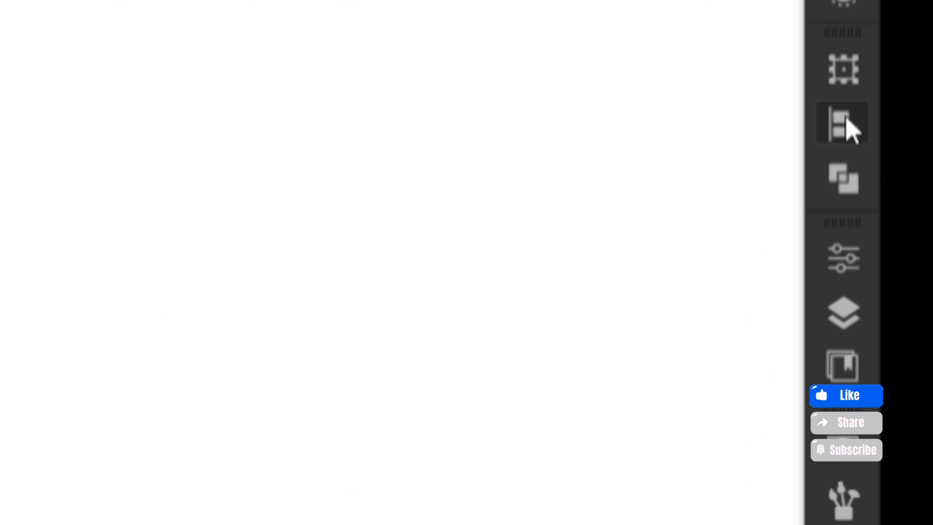
pyautogui.click(910, 151)
pyautogui.click(694, 157)
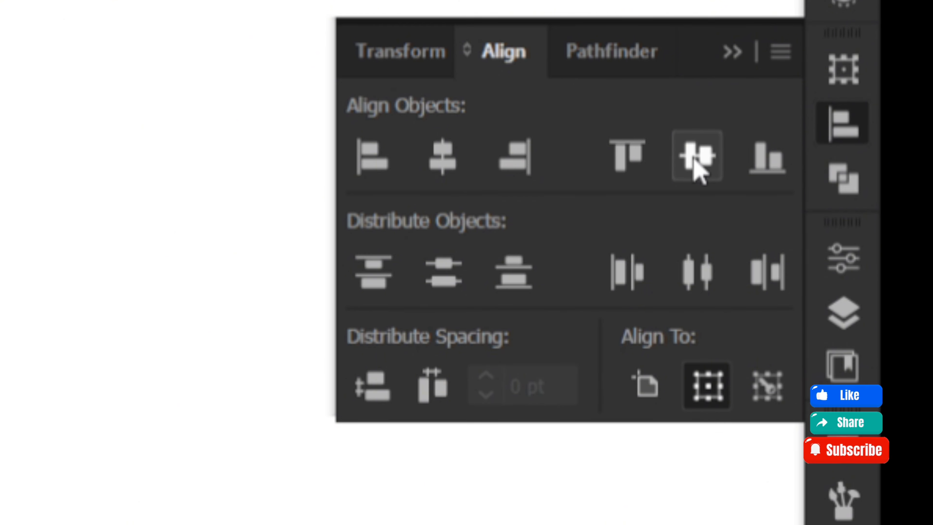
pyautogui.click(734, 53)
pyautogui.click(803, 93)
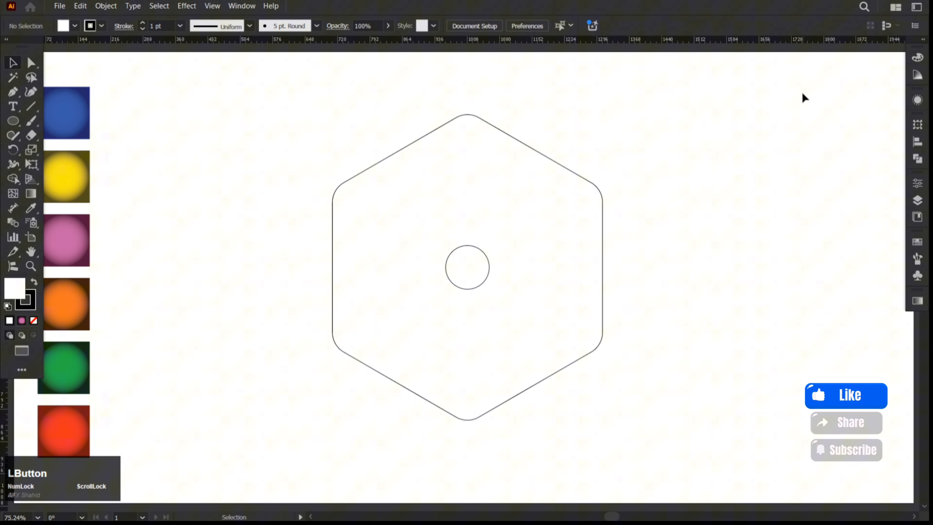
# Step: Enlarge the central circle proportionally from its centre, keeping it in the middle of the hexagon
pyautogui.moveTo(803, 97); pyautogui.dragTo(223, 416)
pyautogui.click(227, 230)
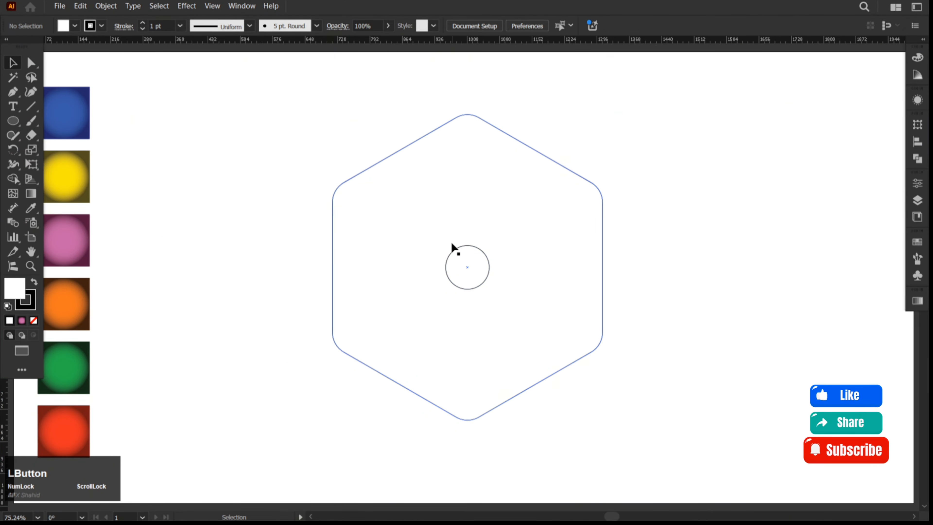
pyautogui.click(455, 249)
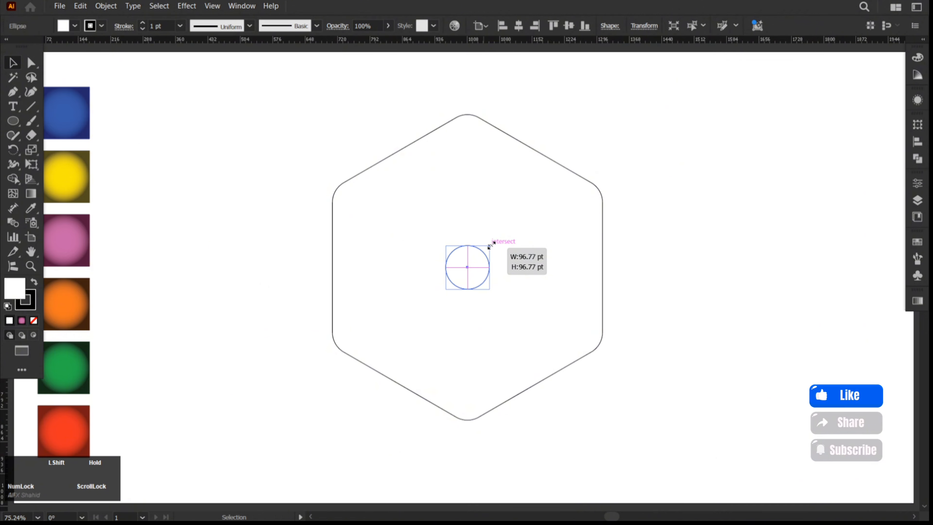
pyautogui.moveTo(491, 245); pyautogui.dragTo(514, 232)
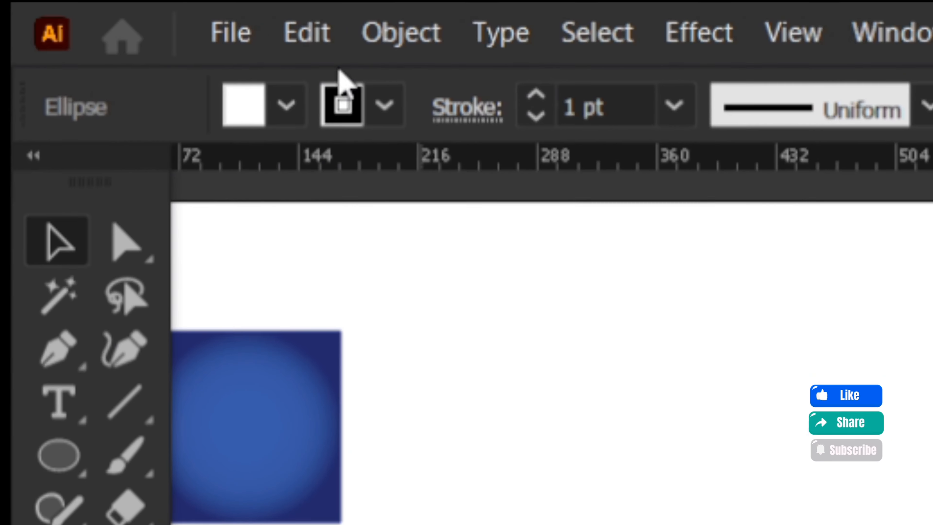
# Step: Copy the central circle, paste it in front, and scale the copy leftward until it extends past the hexagon's left side
pyautogui.click(83, 8)
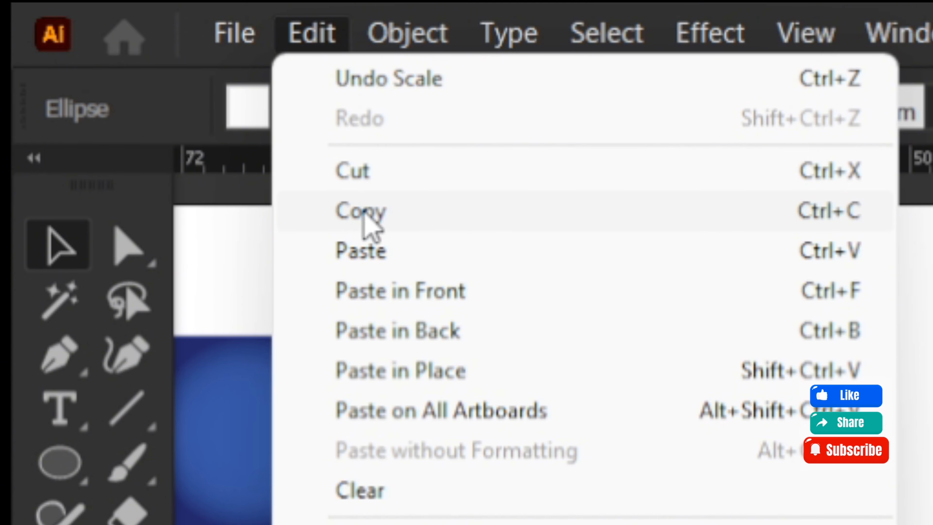
pyautogui.click(390, 220)
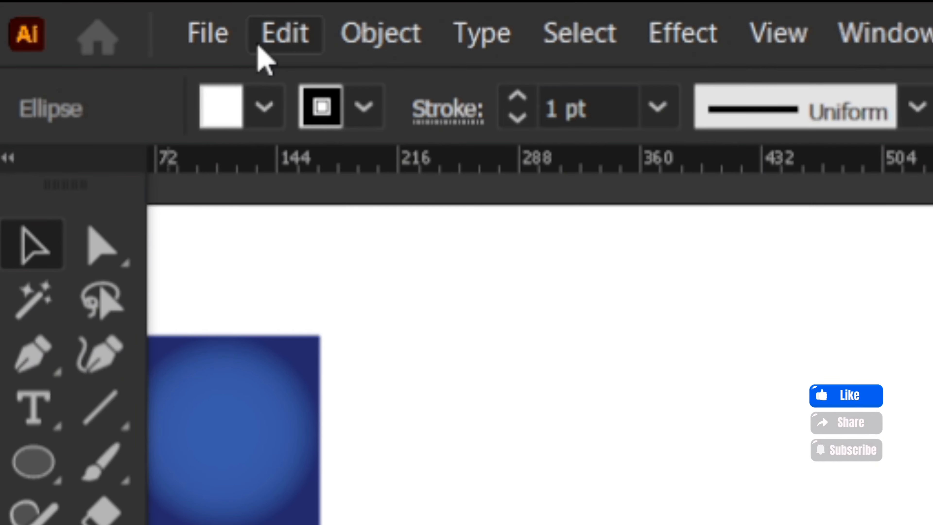
pyautogui.click(259, 48)
pyautogui.click(323, 288)
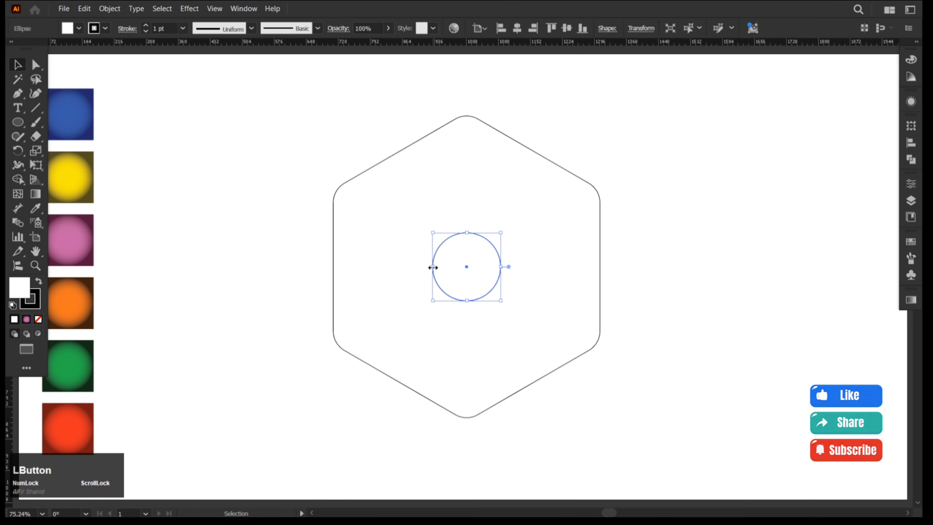
pyautogui.moveTo(430, 266); pyautogui.dragTo(301, 230)
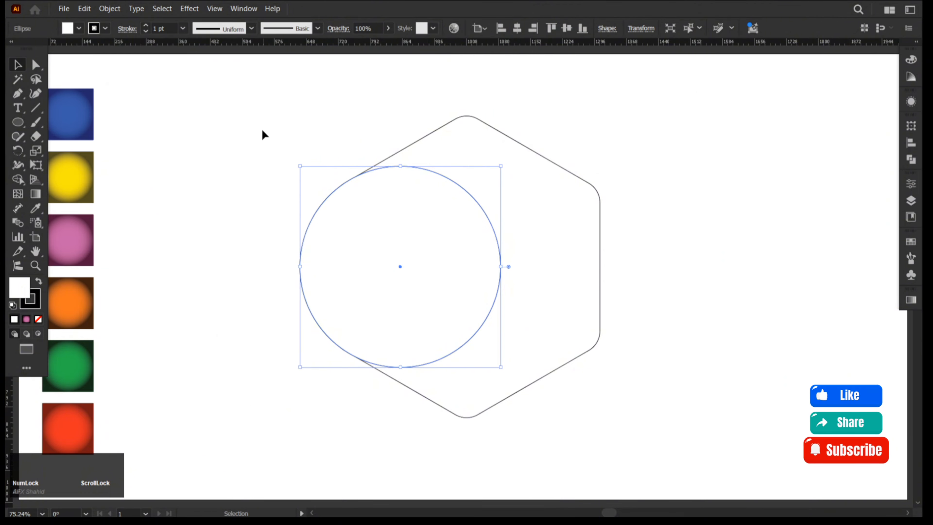
# Step: Remove the fill from the hexagon and both circles, keeping their 1 pt black strokes
pyautogui.moveTo(260, 114); pyautogui.dragTo(667, 422)
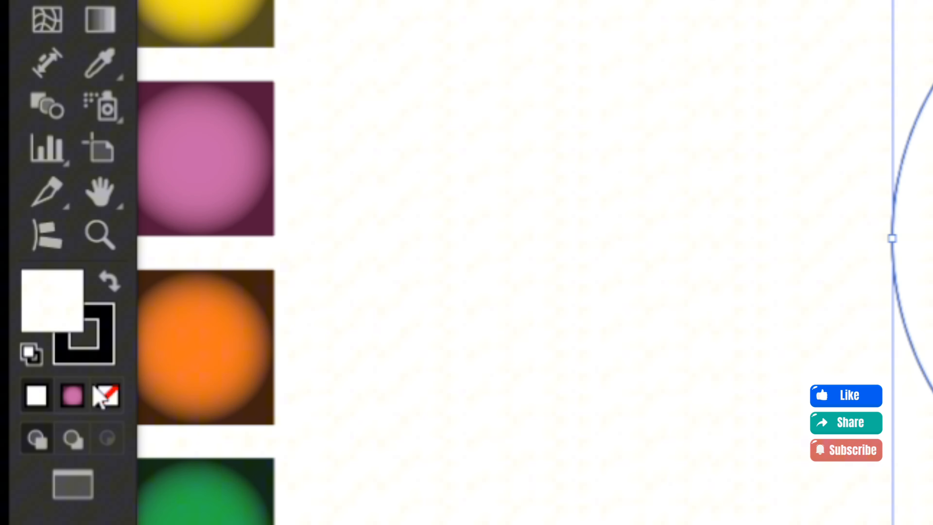
pyautogui.click(101, 397)
pyautogui.click(548, 102)
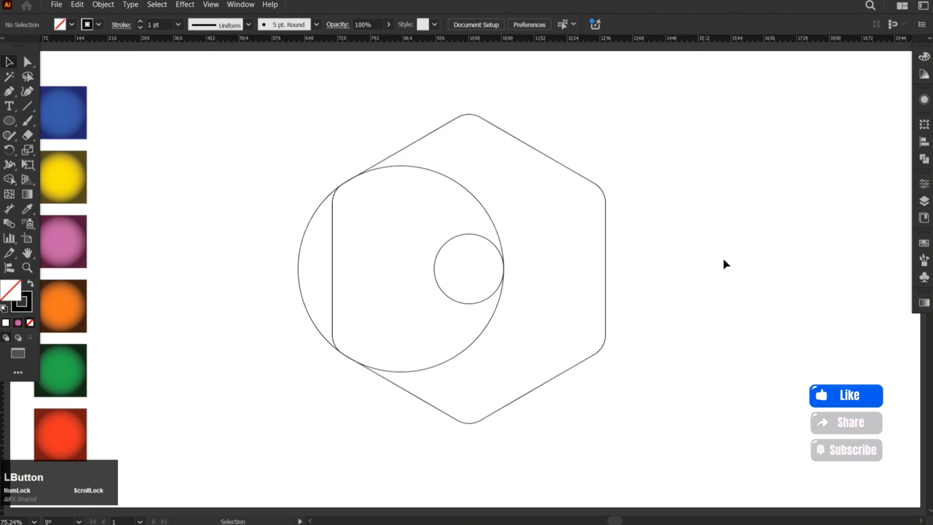
# Step: With Shape Builder, erase the large circle's lower arc inside the hexagon and the crescent beyond the hexagon's left side
pyautogui.moveTo(190, 430); pyautogui.dragTo(188, 432)
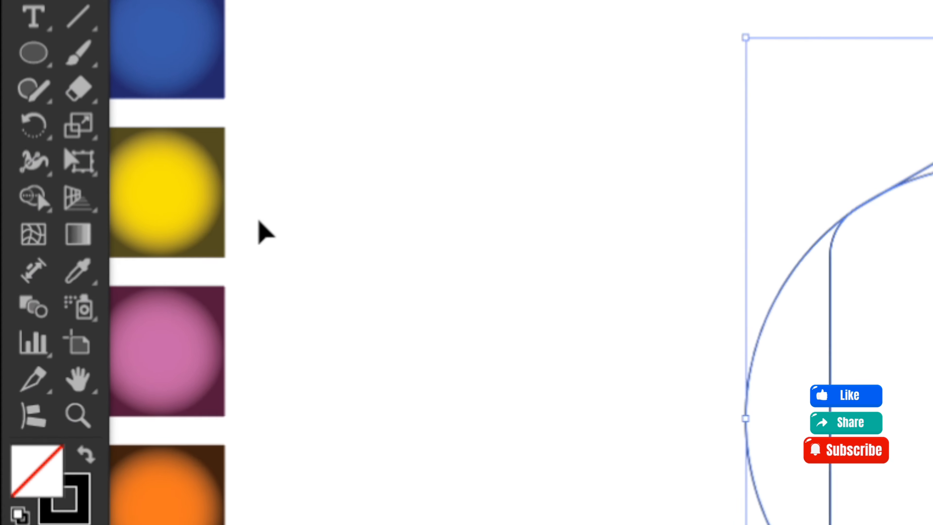
pyautogui.click(50, 220)
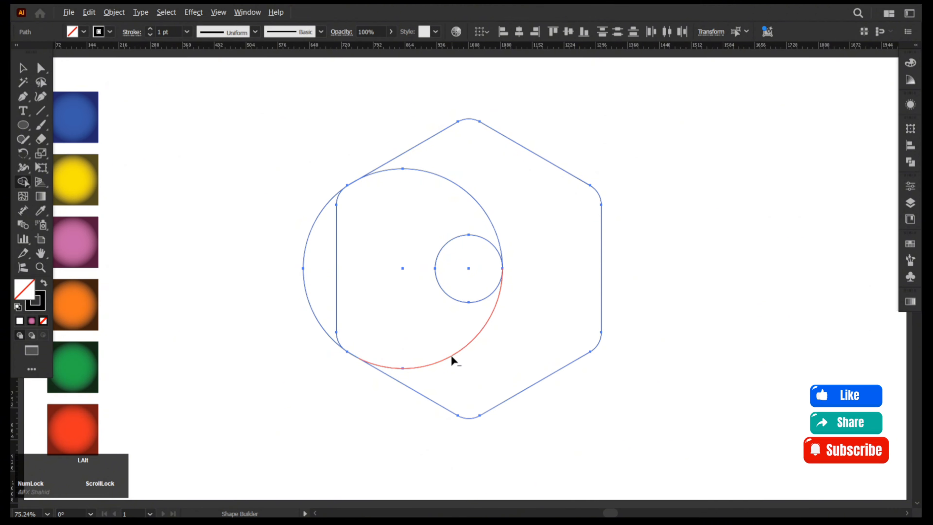
pyautogui.keyDown('alt'); pyautogui.click(451, 356); pyautogui.keyUp('alt')
pyautogui.click(22, 68)
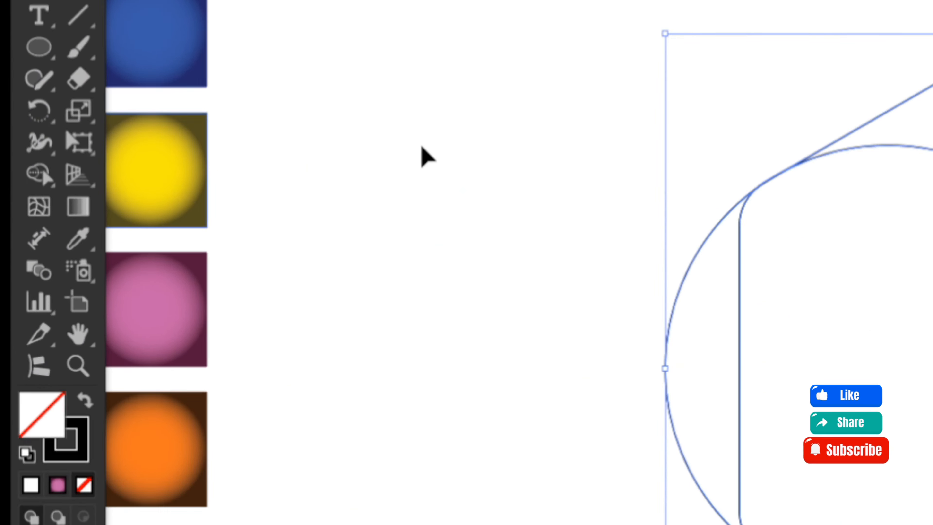
pyautogui.click(61, 166)
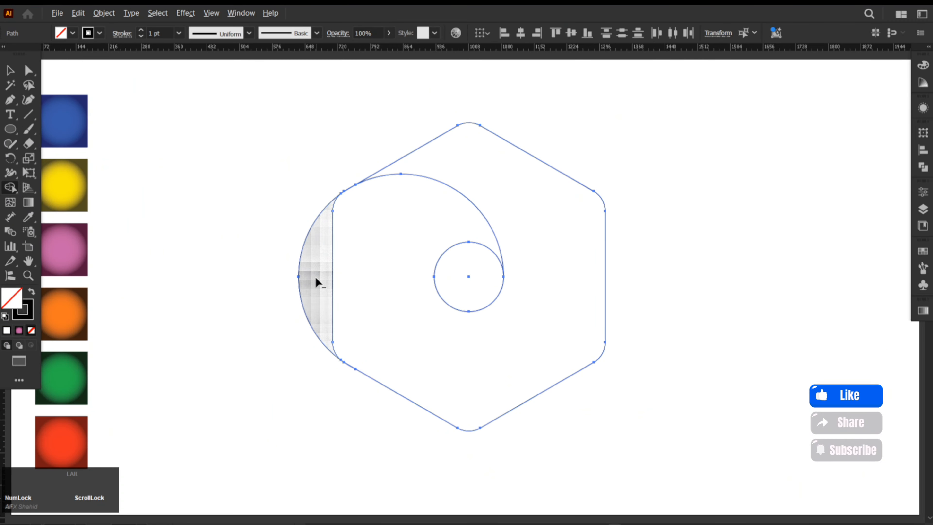
pyautogui.moveTo(317, 277); pyautogui.dragTo(317, 372)
pyautogui.click(10, 70)
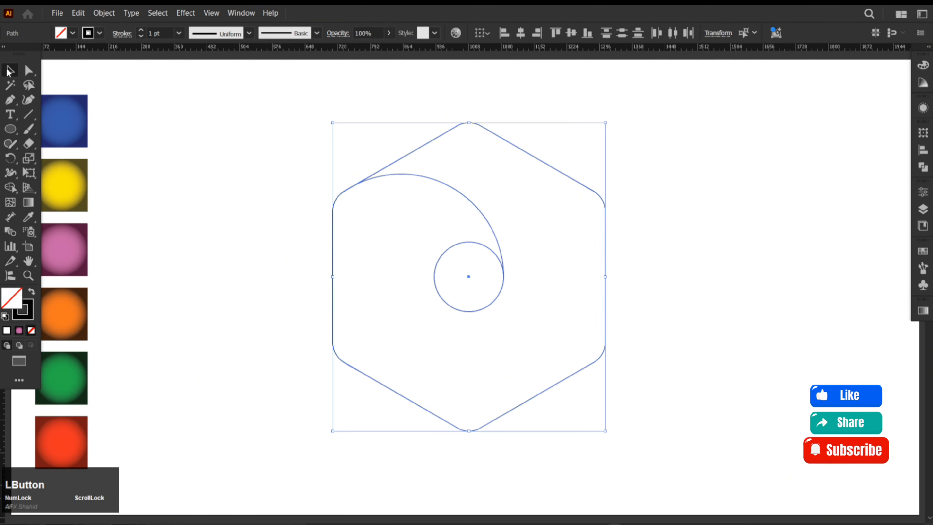
pyautogui.click(417, 185)
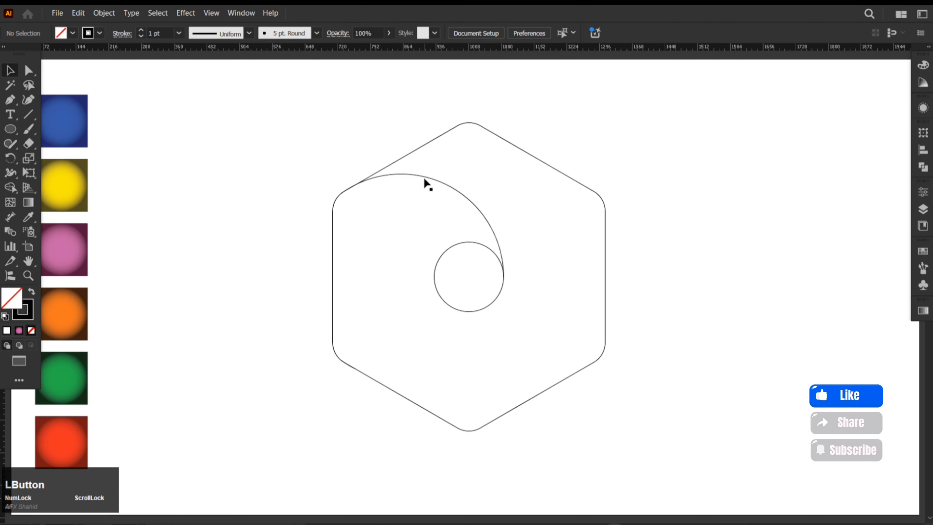
# Step: Draw a tiny circle near the middle of the central circle as a centre marker
pyautogui.click(424, 177)
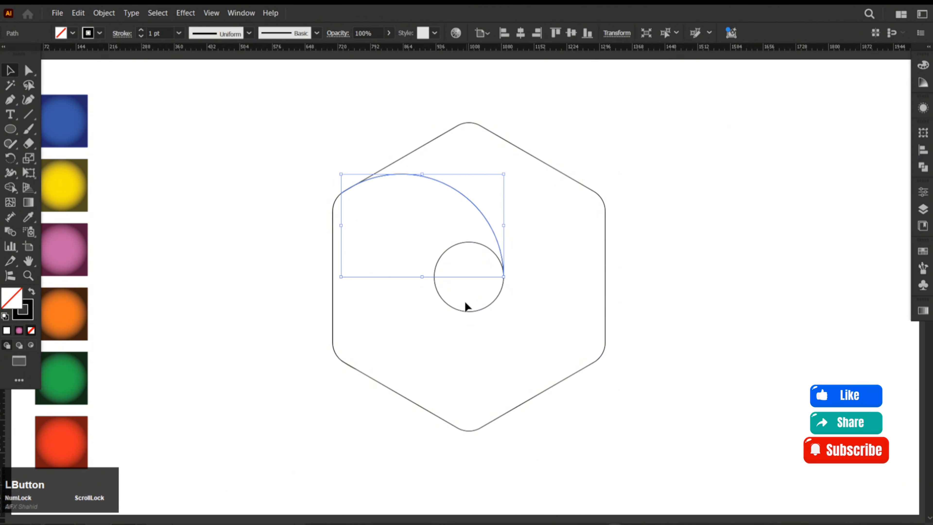
pyautogui.scroll(5, 474, 276)
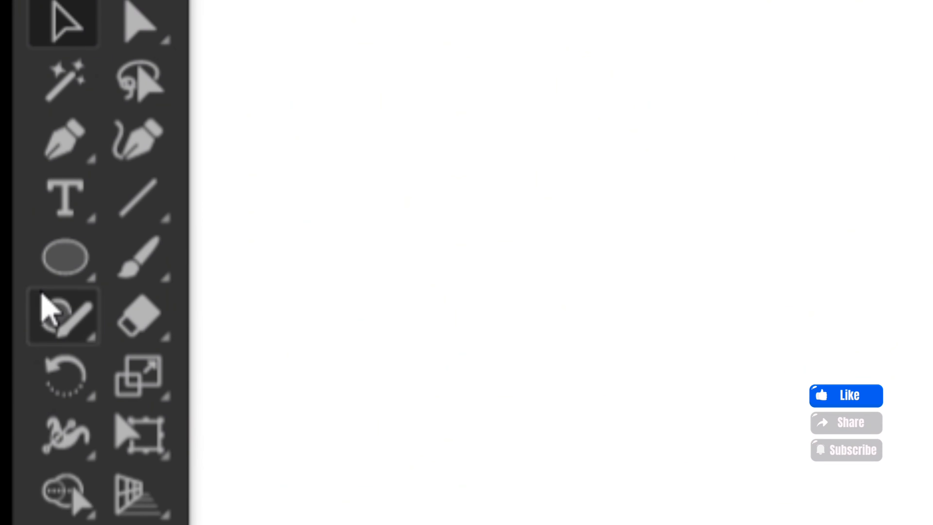
pyautogui.click(53, 230)
pyautogui.moveTo(459, 268); pyautogui.dragTo(485, 294)
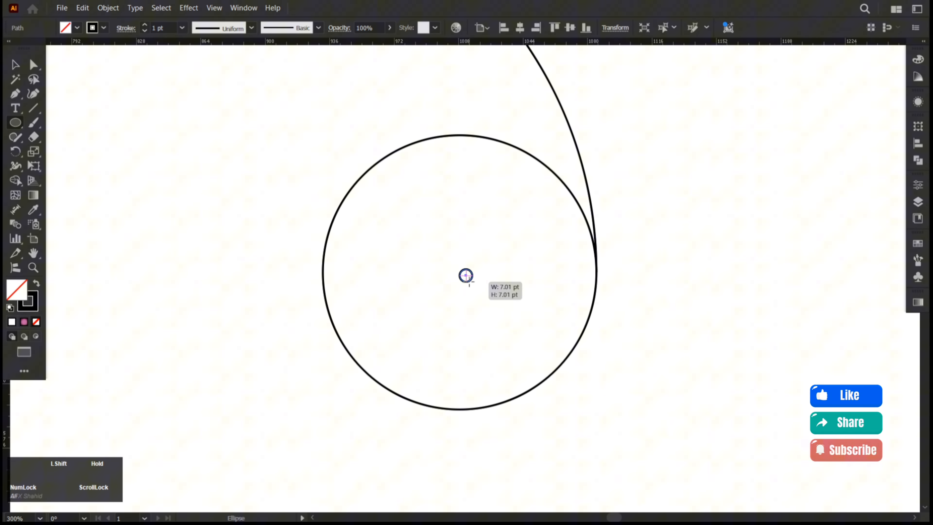
pyautogui.click(15, 65)
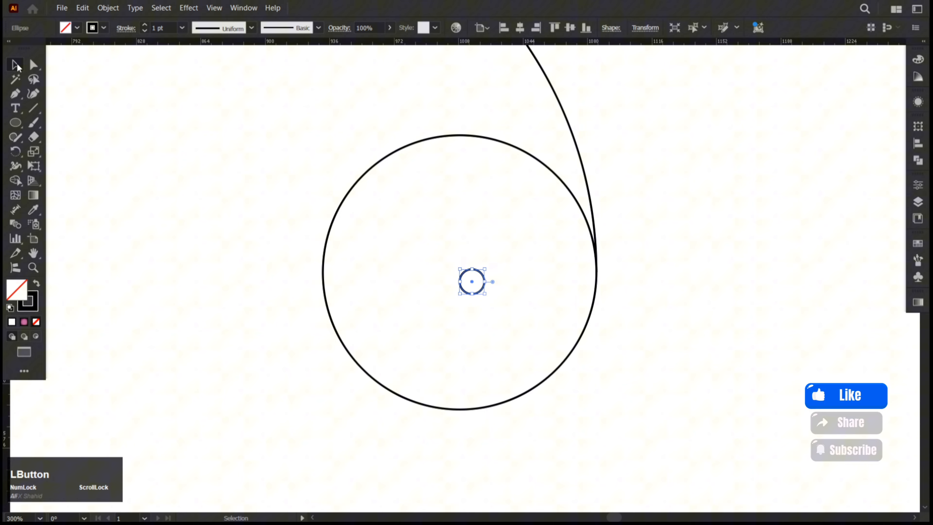
# Step: Align the tiny circle horizontally and vertically to the centre of the central circle, using the central circle as key object
pyautogui.click(435, 138)
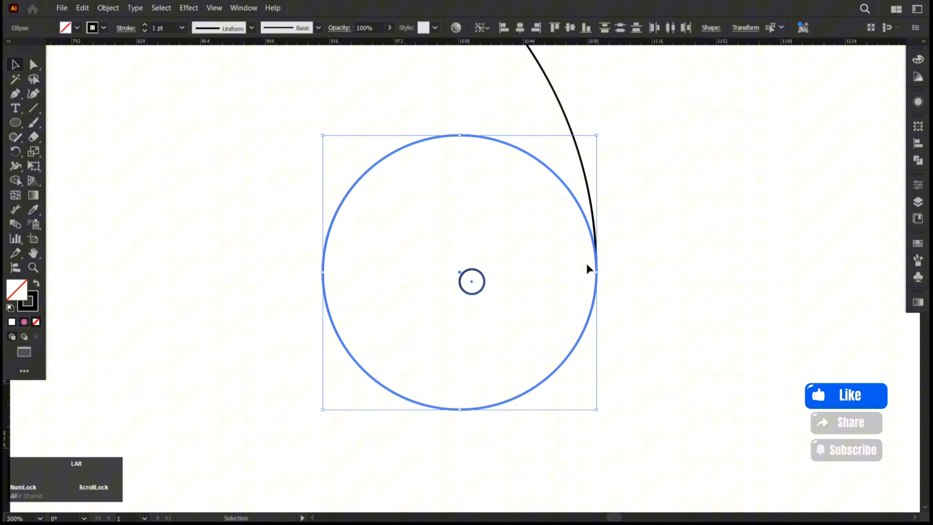
pyautogui.click(918, 144)
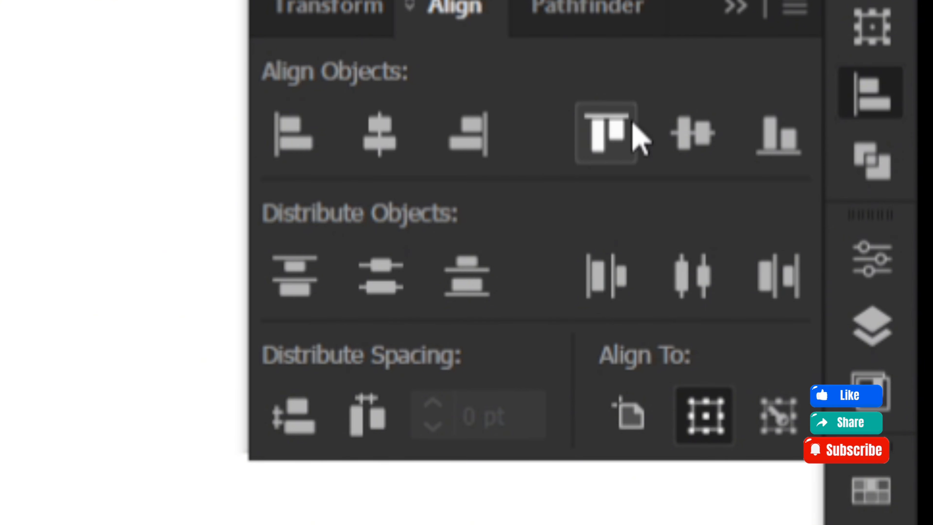
pyautogui.click(704, 125)
pyautogui.click(367, 144)
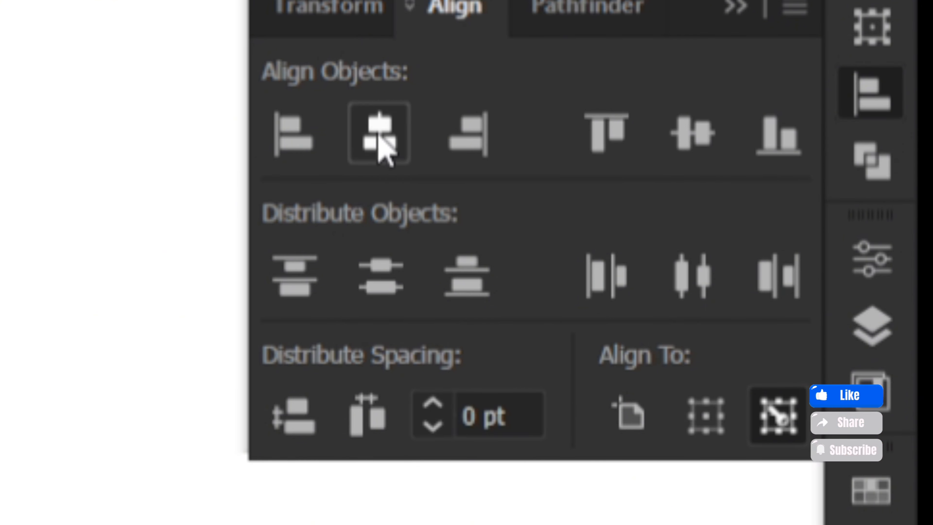
pyautogui.click(738, 8)
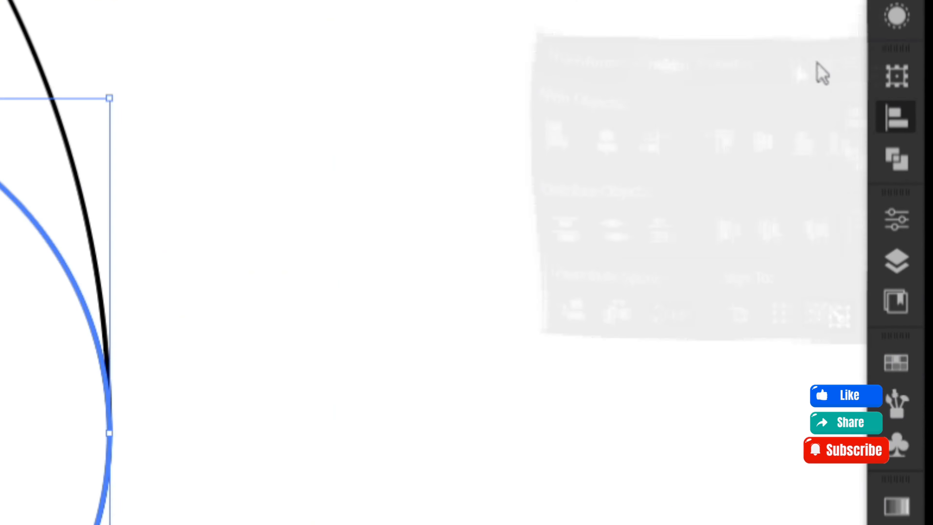
pyautogui.scroll(-3, 568, 279)
pyautogui.scroll(1, 556, 250)
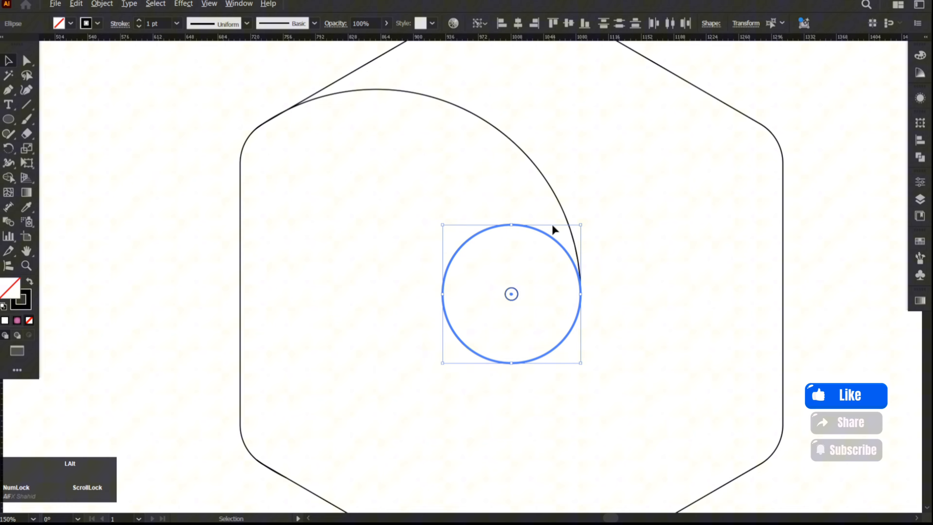
pyautogui.click(789, 104)
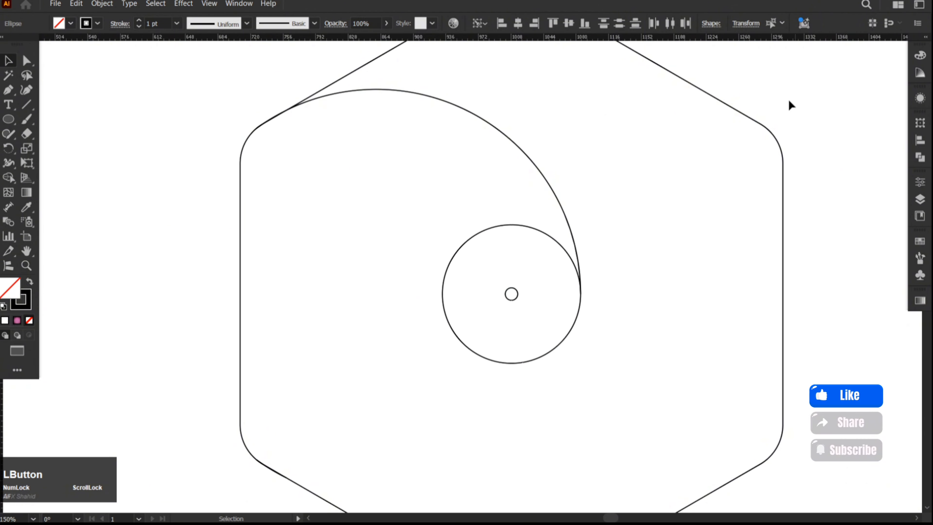
# Step: Create a copy of the curved arc rotated 60° around the centre of the tiny circle
pyautogui.click(531, 158)
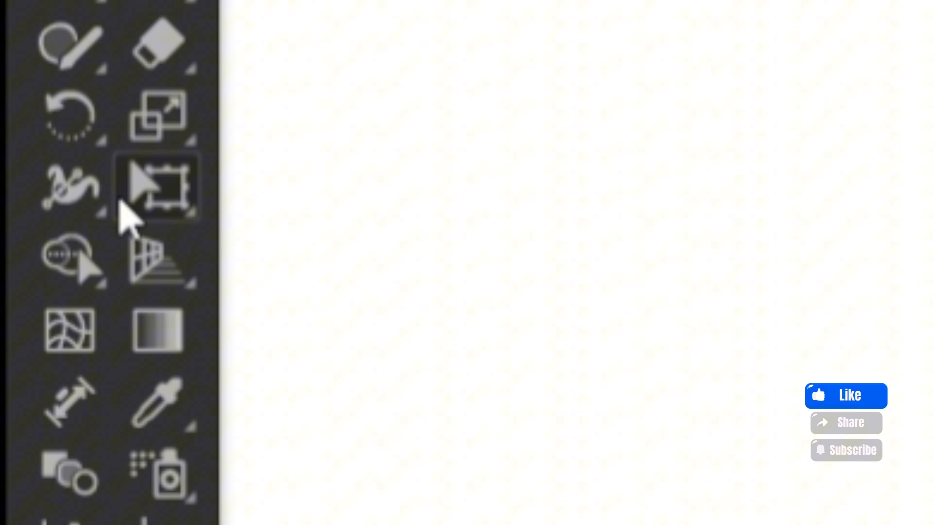
pyautogui.click(85, 130)
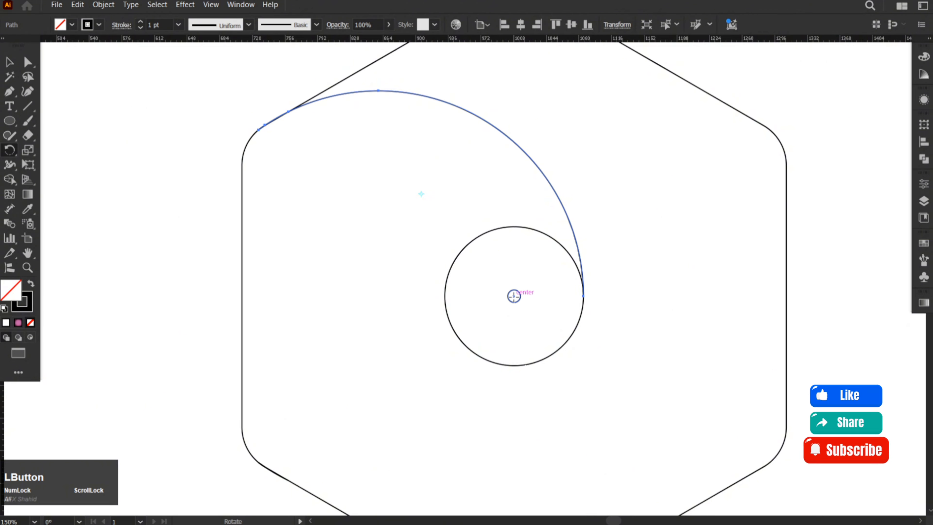
pyautogui.keyDown('alt'); pyautogui.click(513, 297); pyautogui.keyUp('alt')
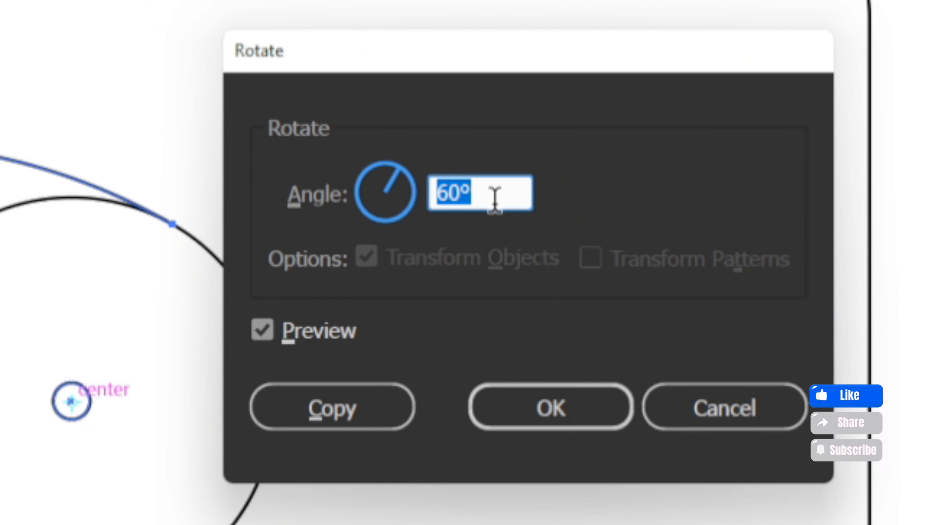
pyautogui.doubleClick(514, 196)
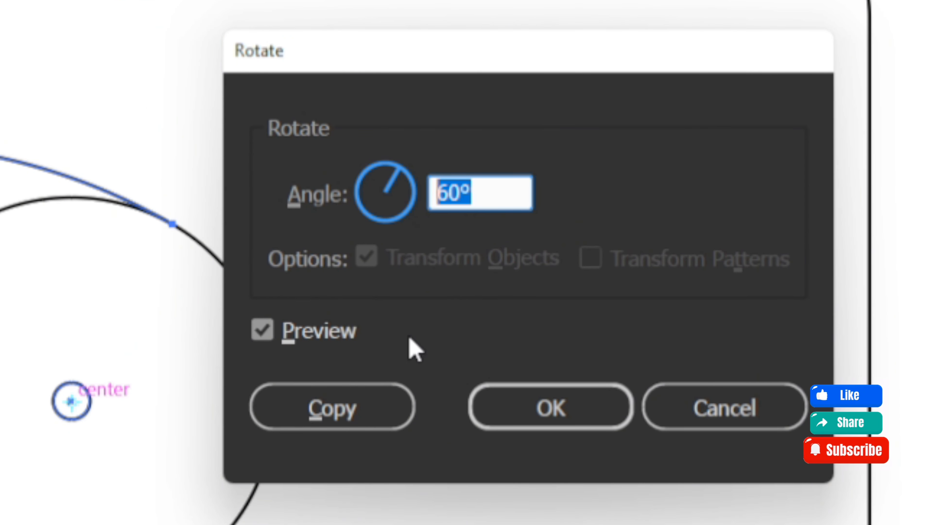
pyautogui.write('60')
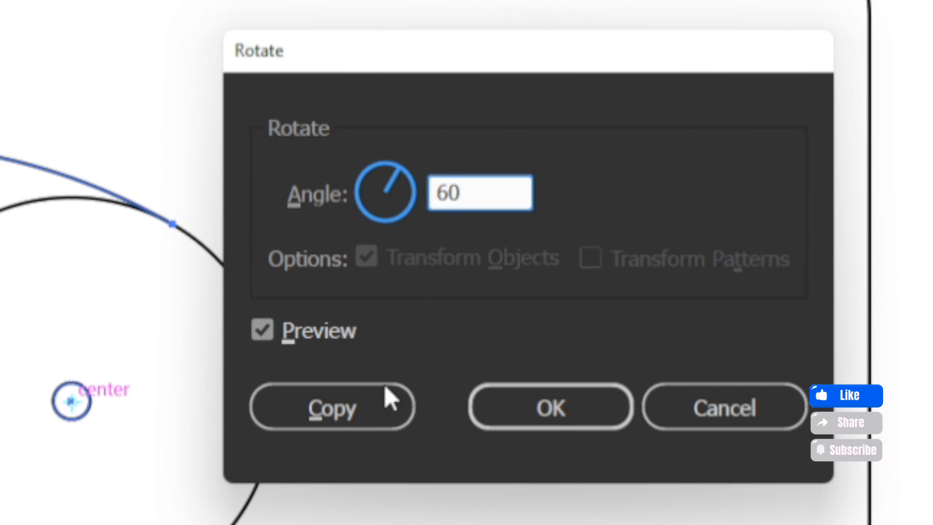
pyautogui.click(328, 413)
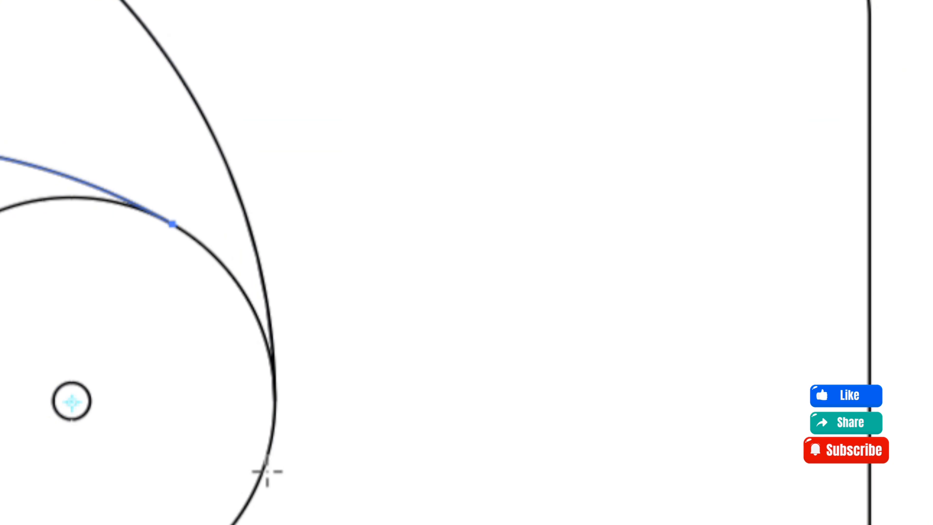
# Step: With Shape Builder and the white-to-black linear gradient fill, turn the region between the two curved arcs and the hexagon's left side into a shape
pyautogui.scroll(-2, 519, 200)
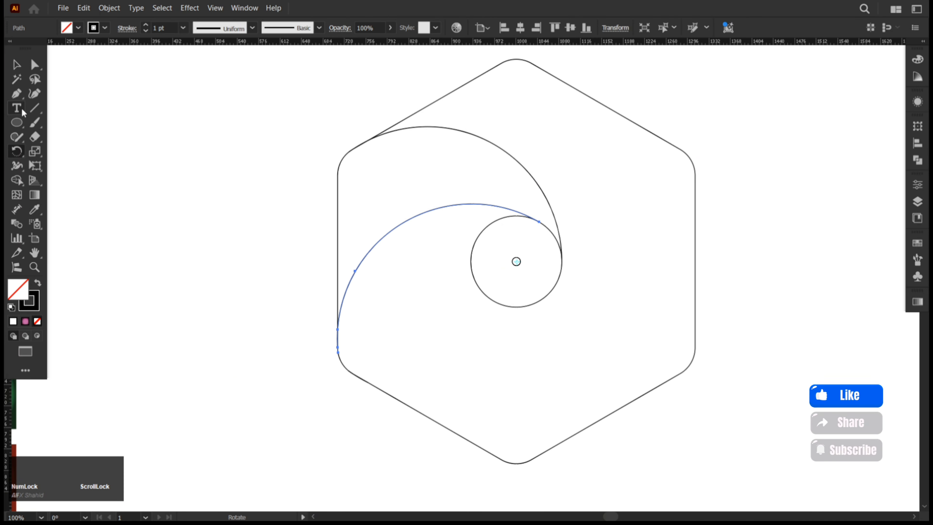
pyautogui.click(16, 64)
pyautogui.moveTo(218, 55); pyautogui.dragTo(732, 453)
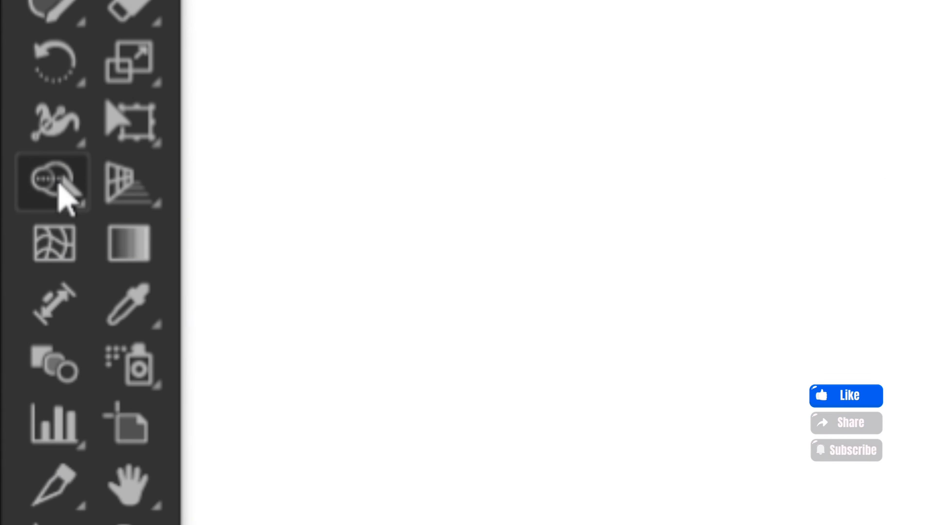
pyautogui.click(60, 186)
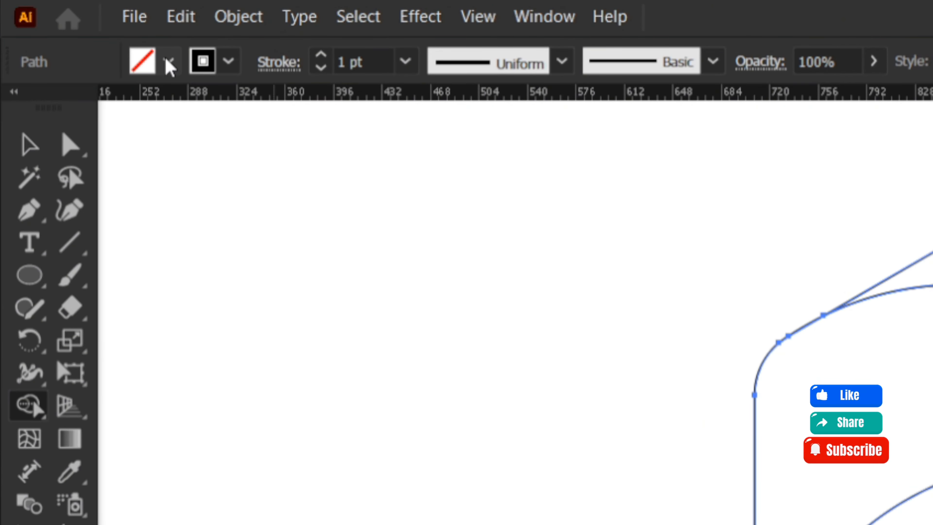
pyautogui.click(169, 61)
pyautogui.click(248, 202)
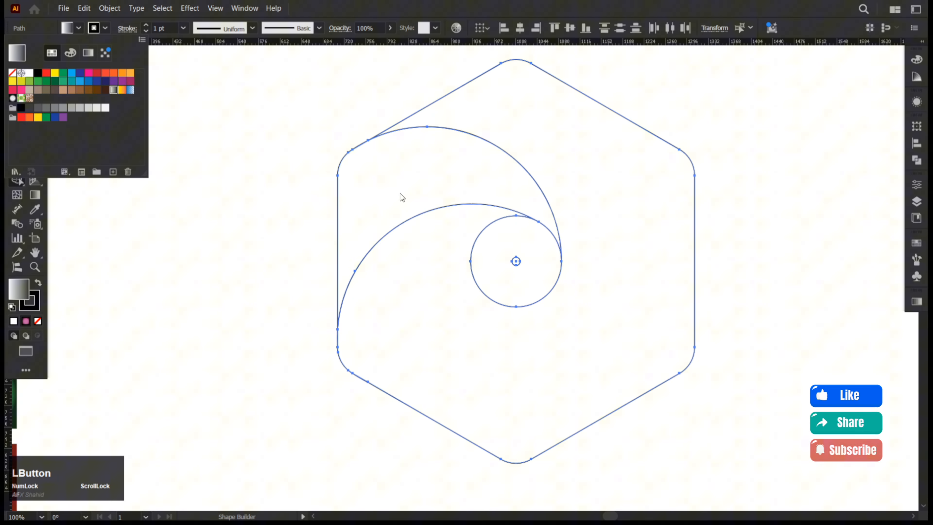
pyautogui.click(897, 436)
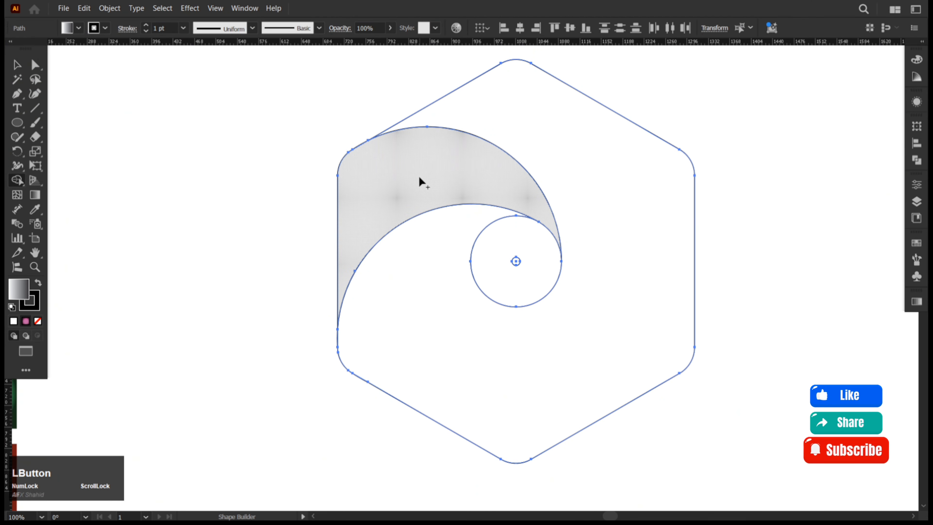
pyautogui.click(420, 178)
# Step: Copy the gradient-filled blade together with the central circle and its tiny centre marker
pyautogui.press('v')
pyautogui.hotkey('ctrl', 'a')
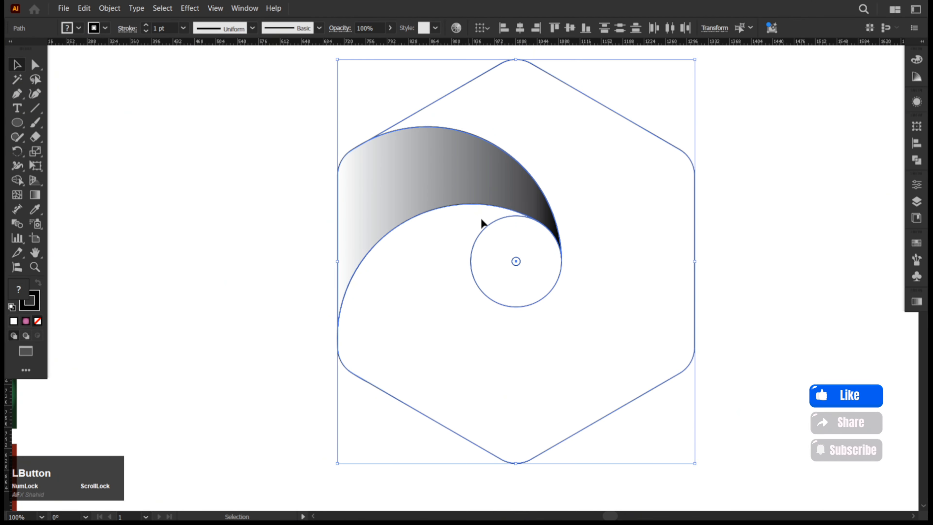
pyautogui.click(225, 152)
pyautogui.click(432, 132)
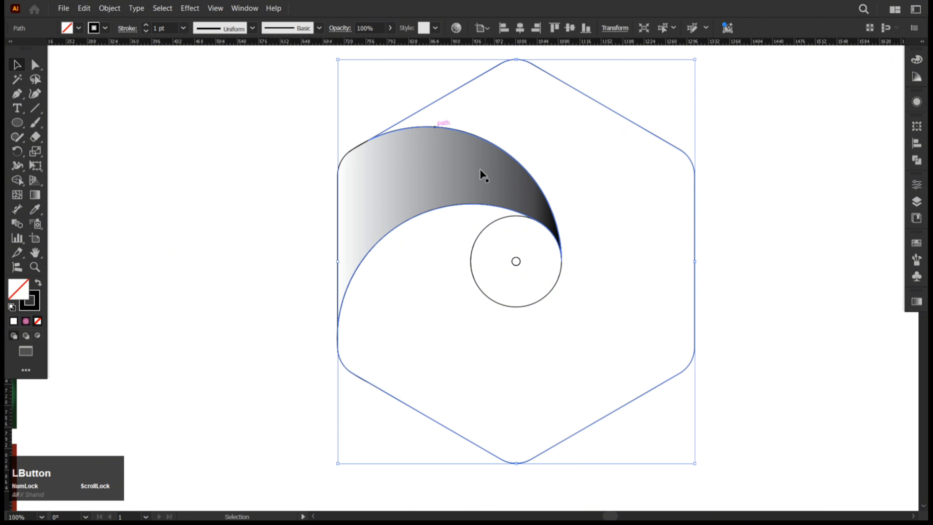
pyautogui.click(374, 272)
pyautogui.click(337, 270)
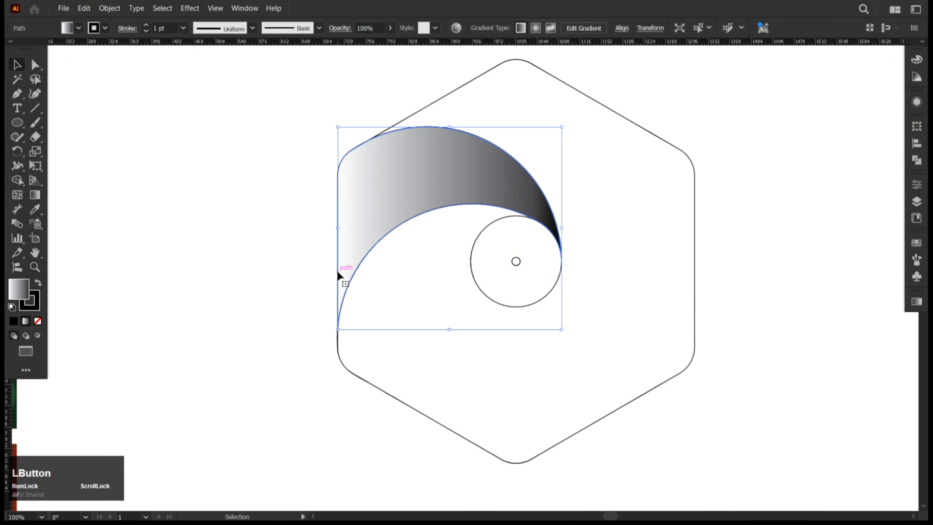
pyautogui.keyDown('shift'); pyautogui.click(513, 266); pyautogui.keyUp('shift')
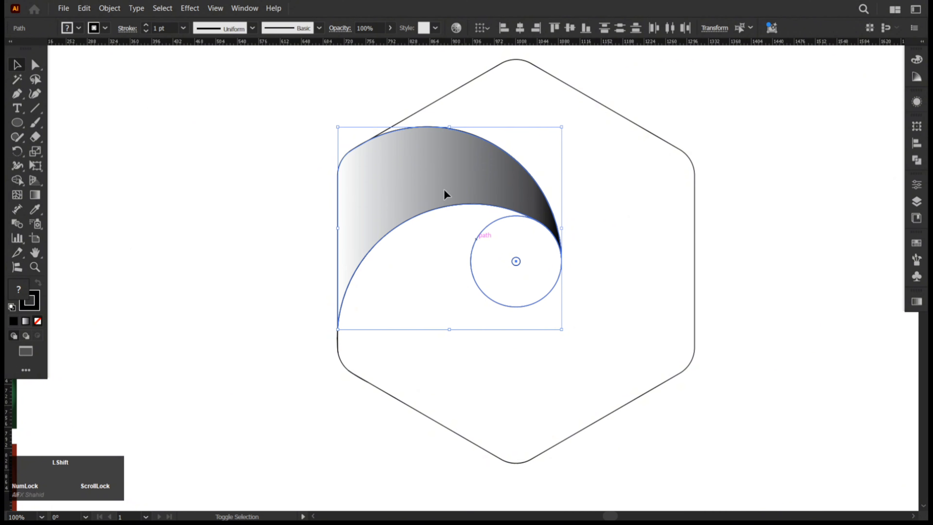
pyautogui.click(84, 8)
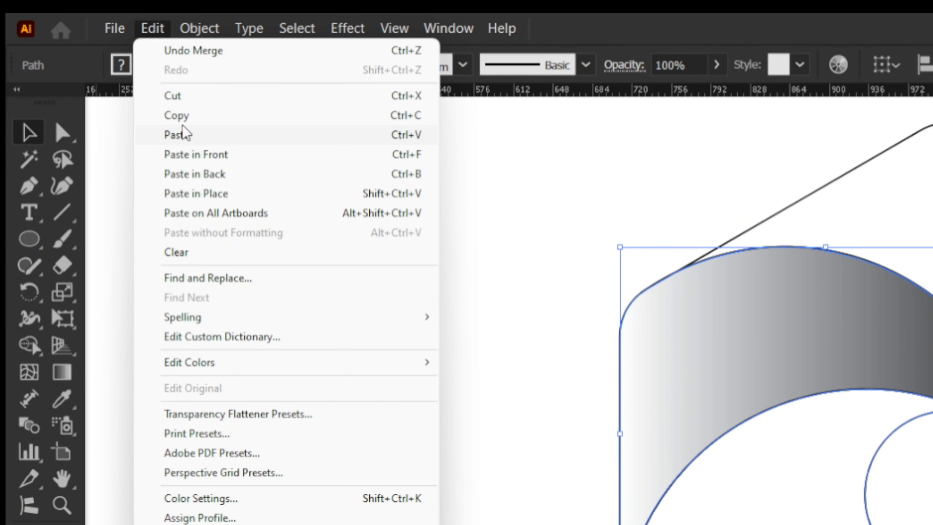
pyautogui.click(185, 101)
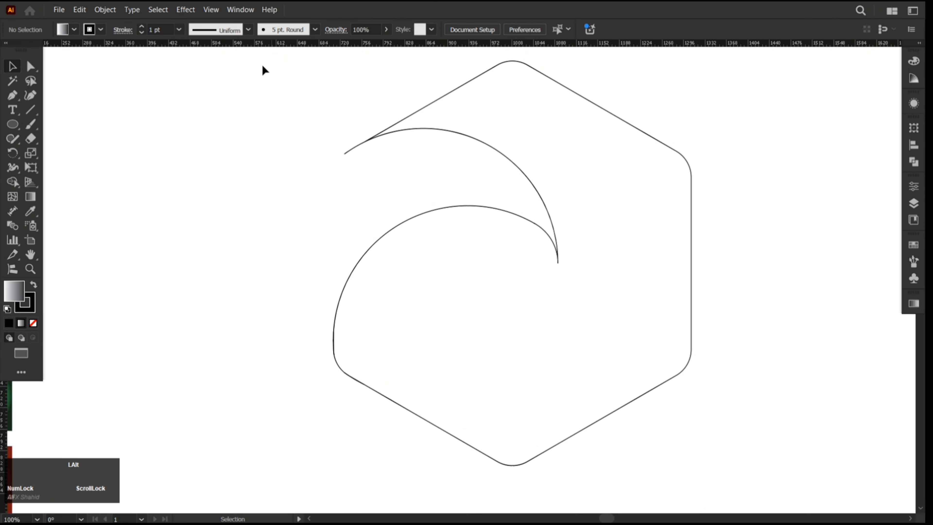
# Step: Delete all the construction artwork and paste the copied blade and circles in front at their original position
pyautogui.moveTo(743, 437); pyautogui.dragTo(743, 437)
pyautogui.press('Delete')
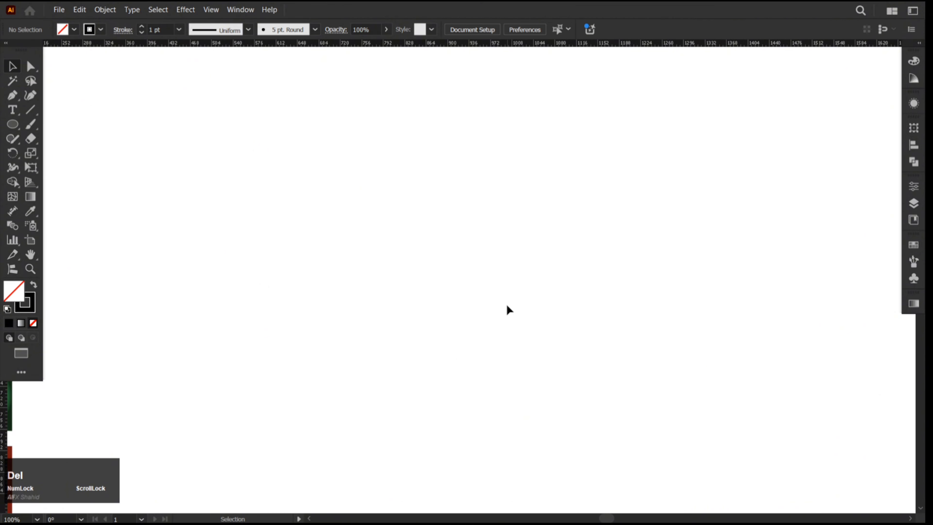
pyautogui.click(76, 11)
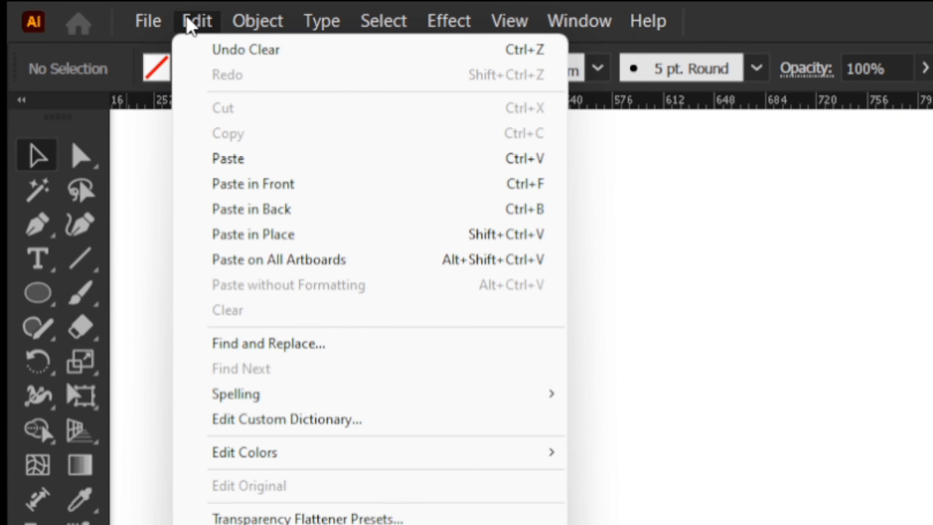
pyautogui.click(291, 186)
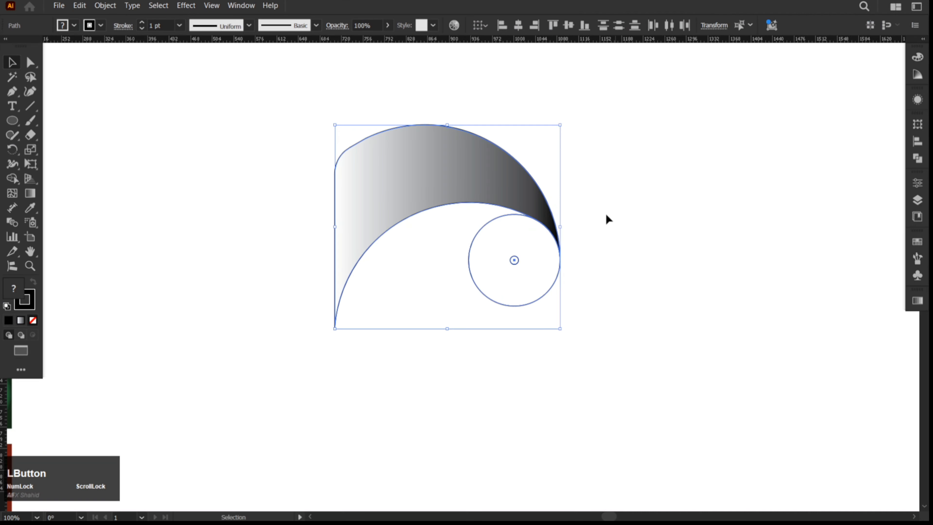
# Step: Change the blade's fill to a radial gradient and shift the gradient midpoint to about 62%
pyautogui.click(615, 278)
pyautogui.hotkey('ctrl', '-')
pyautogui.click(405, 180)
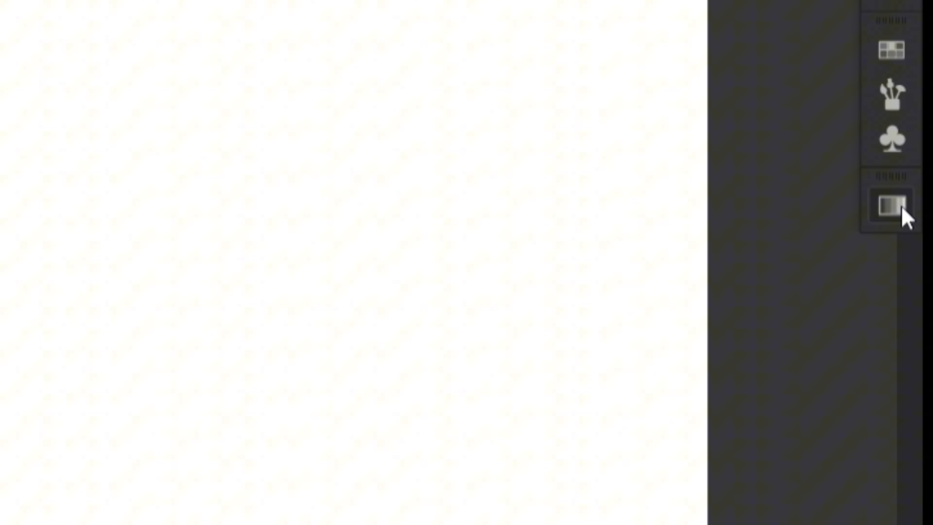
pyautogui.click(917, 302)
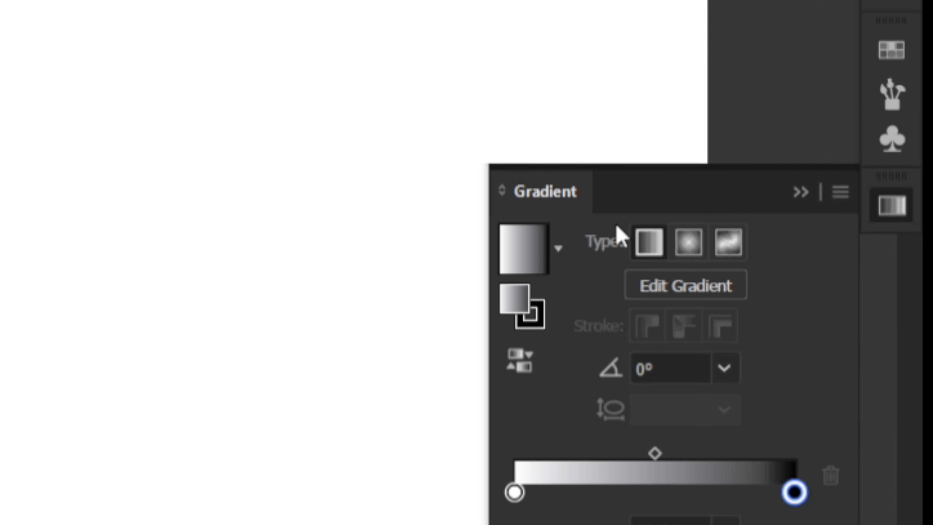
pyautogui.click(690, 248)
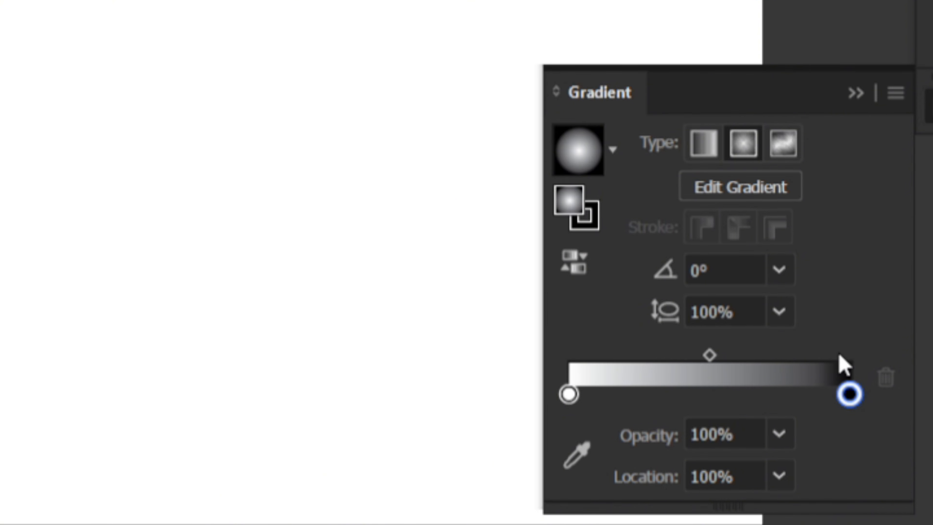
pyautogui.moveTo(711, 358); pyautogui.dragTo(745, 358)
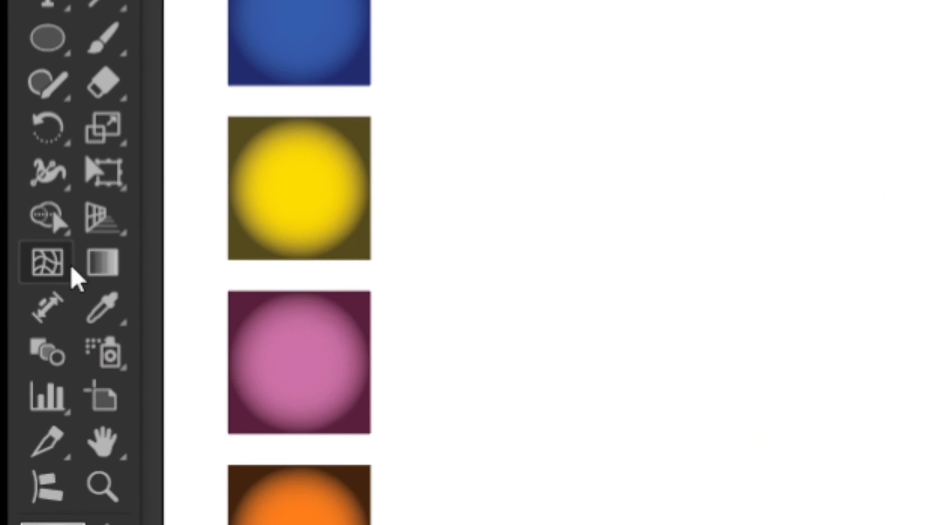
# Step: Redirect the blade's radial gradient to about -27° and move its centre just below the inner arc, leaving the outer edge dark
pyautogui.click(27, 190)
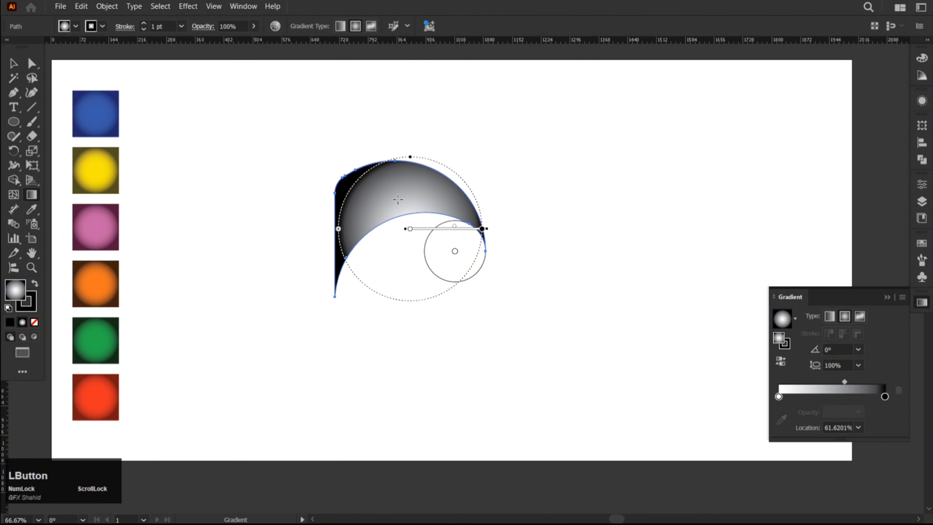
pyautogui.moveTo(397, 199); pyautogui.dragTo(475, 253)
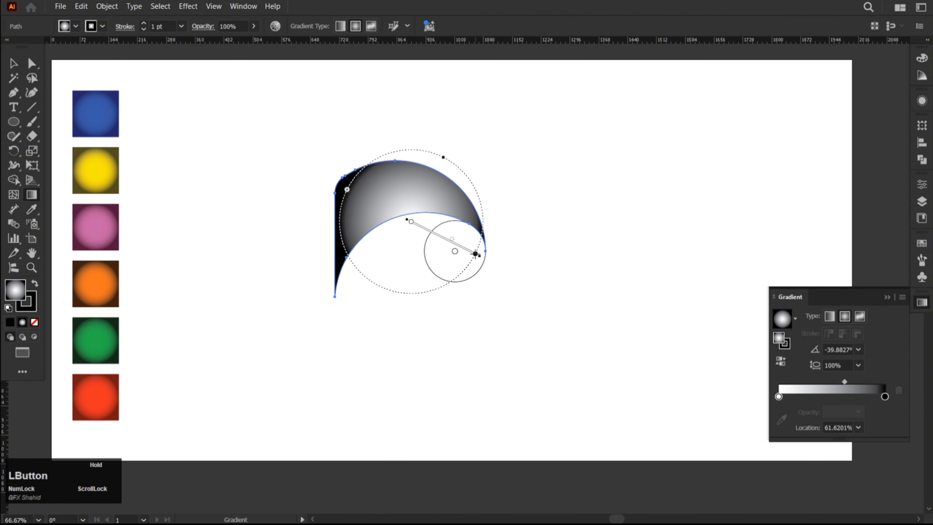
pyautogui.moveTo(405, 221); pyautogui.dragTo(395, 238)
pyautogui.press('v')
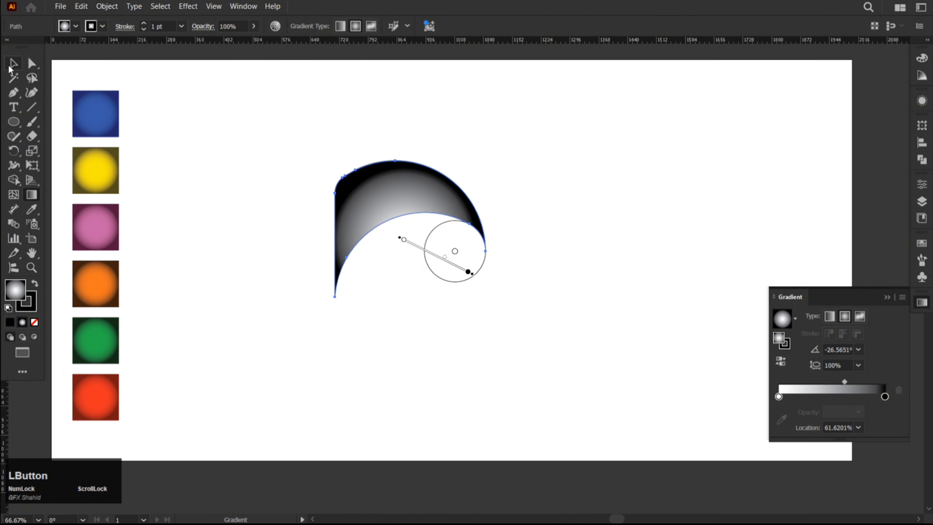
pyautogui.click(338, 129)
pyautogui.click(892, 299)
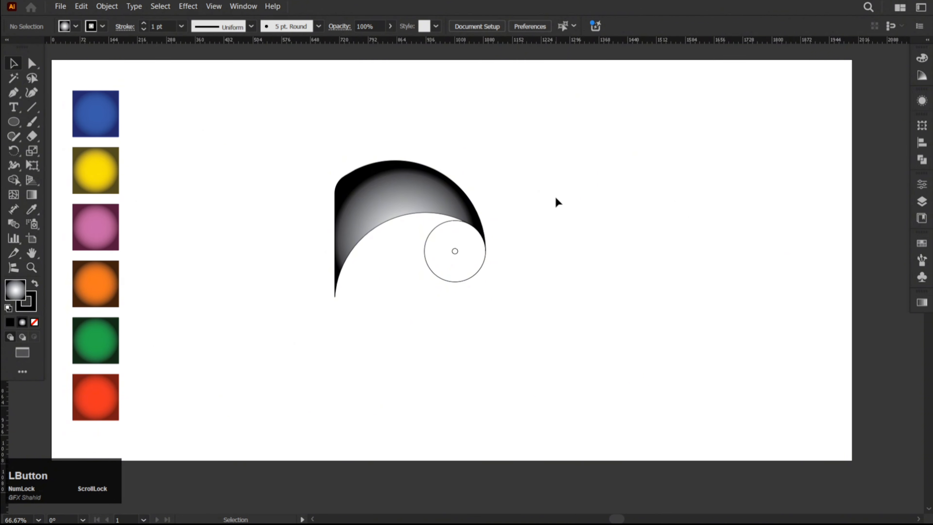
# Step: Create a copy of the blade rotated 60° around the centre of the tiny circle
pyautogui.click(444, 180)
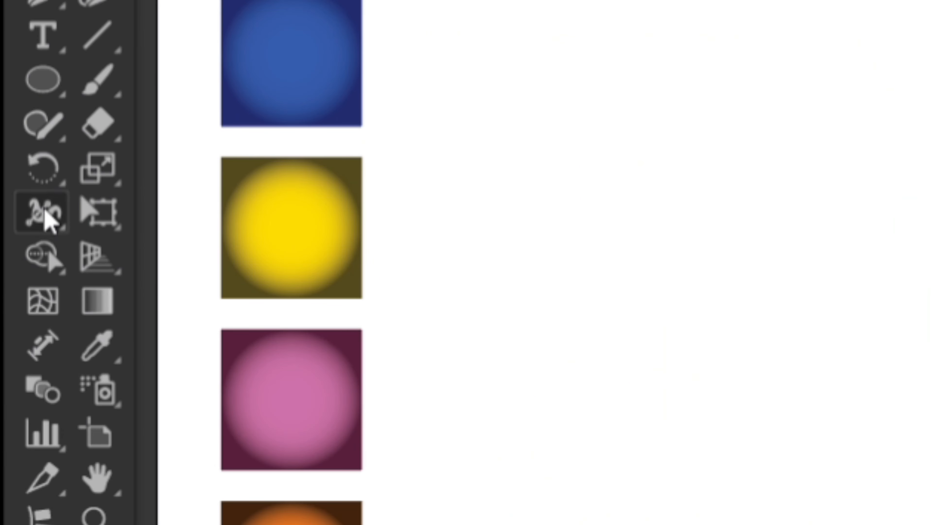
pyautogui.press('r')
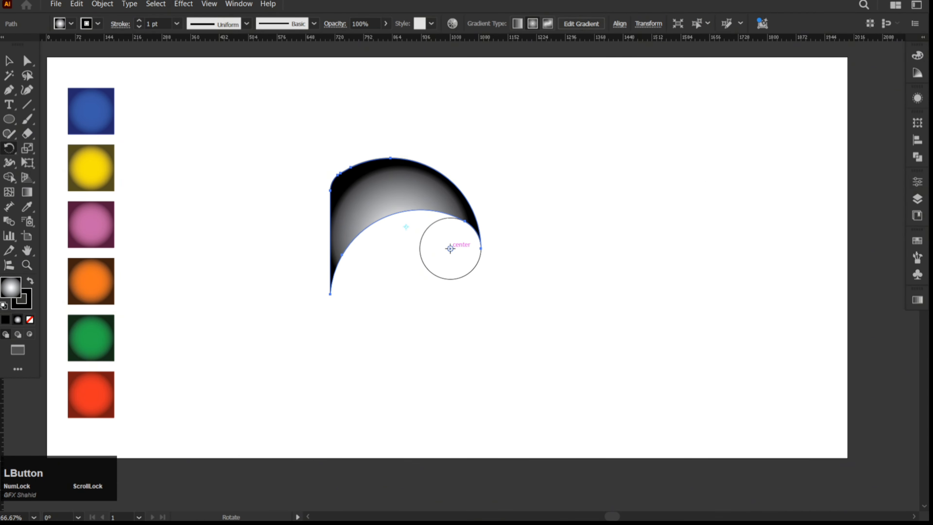
pyautogui.keyDown('alt'); pyautogui.click(450, 248); pyautogui.keyUp('alt')
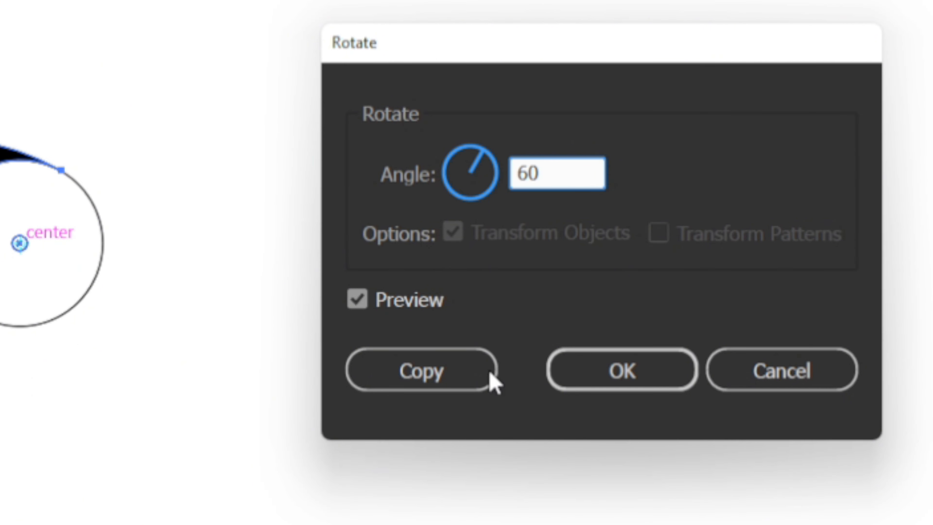
pyautogui.click(415, 377)
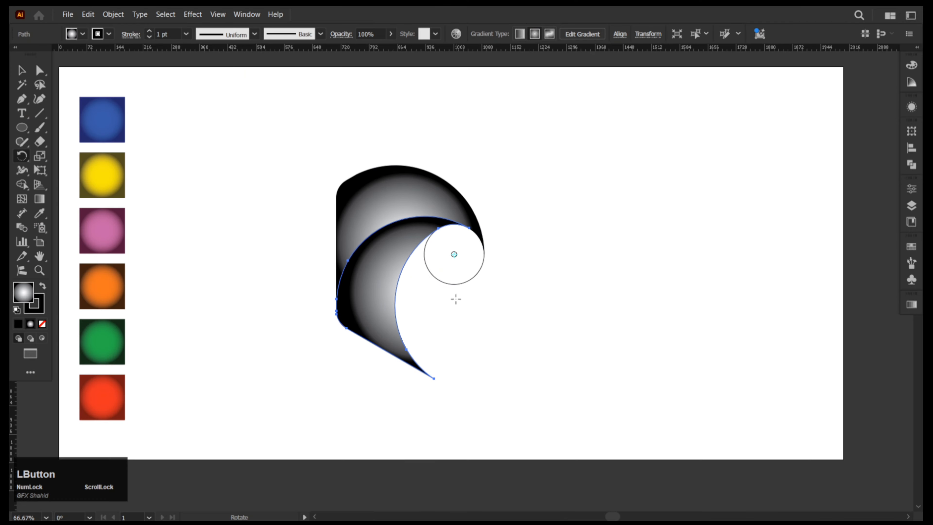
# Step: Repeat the 60° rotated copy four more times to complete the six-blade hexagon
pyautogui.hotkey('ctrl', 'd')
pyautogui.hotkey('ctrl', 'd')
pyautogui.hotkey('ctrl', 'd')
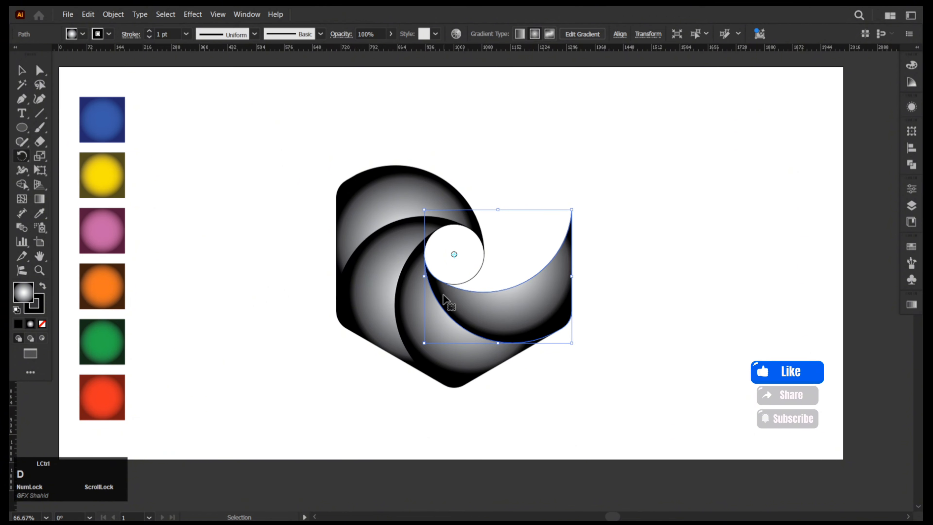
pyautogui.hotkey('ctrl', 'd')
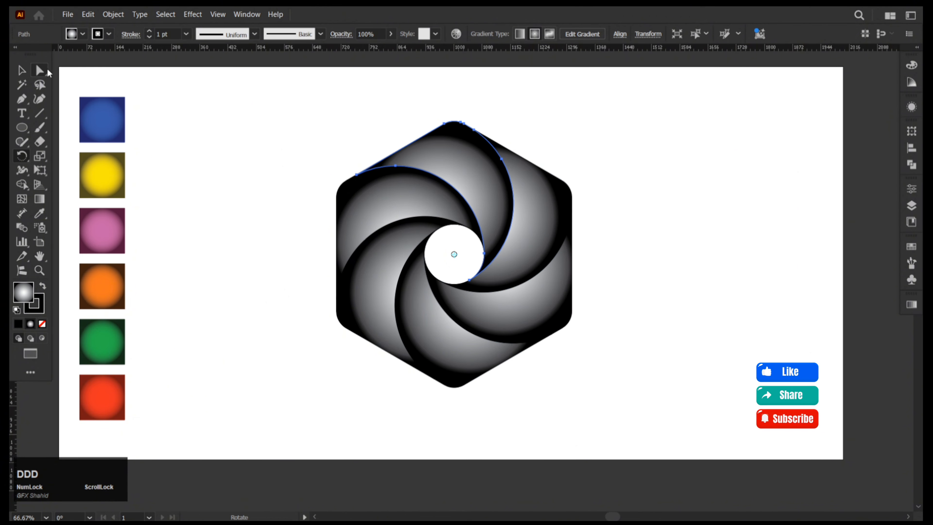
pyautogui.click(22, 69)
pyautogui.click(304, 142)
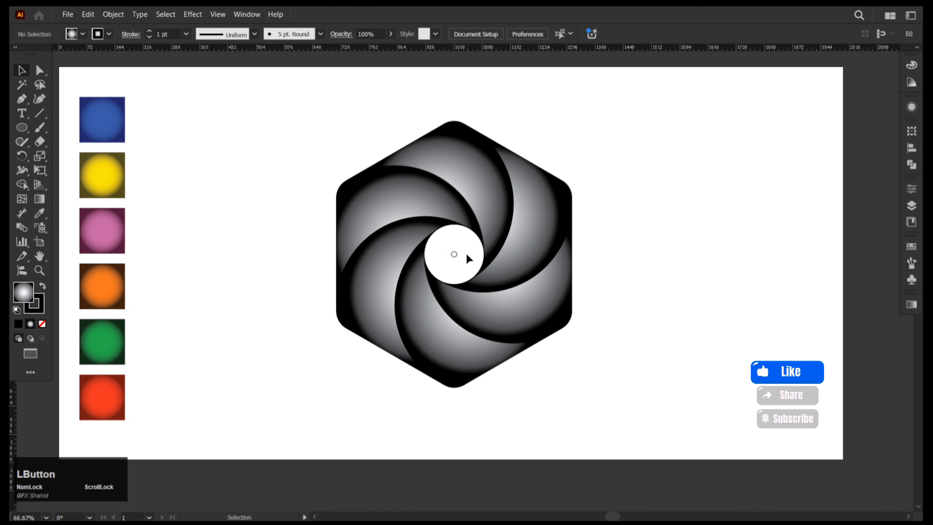
# Step: Delete the tiny centre marker and the central circle
pyautogui.click(456, 256)
pyautogui.press('Delete')
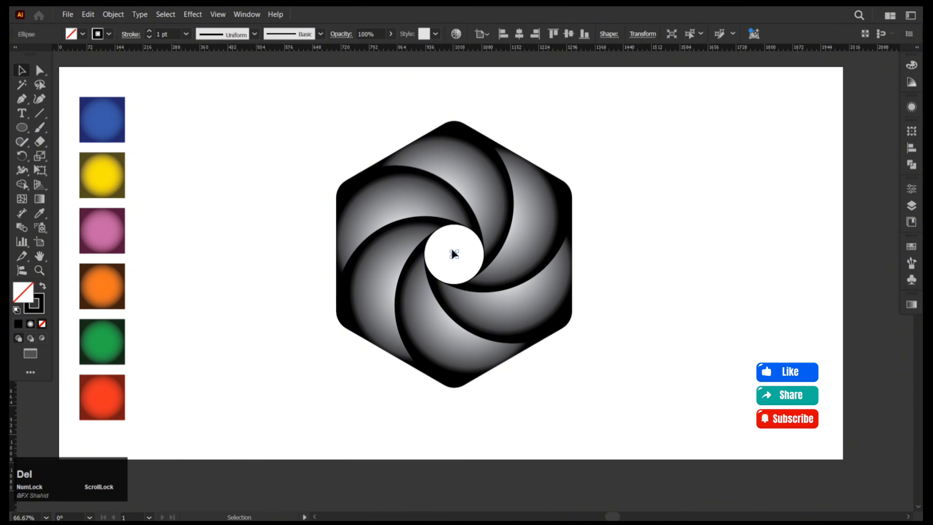
pyautogui.click(467, 231)
pyautogui.press('Delete')
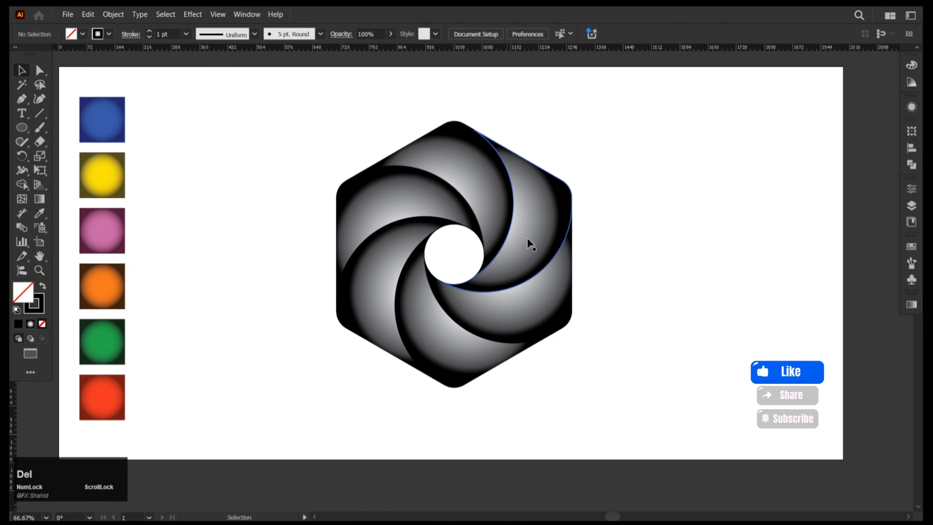
# Step: Set the stroke of all six hexagon blades to None
pyautogui.moveTo(276, 395); pyautogui.dragTo(244, 425)
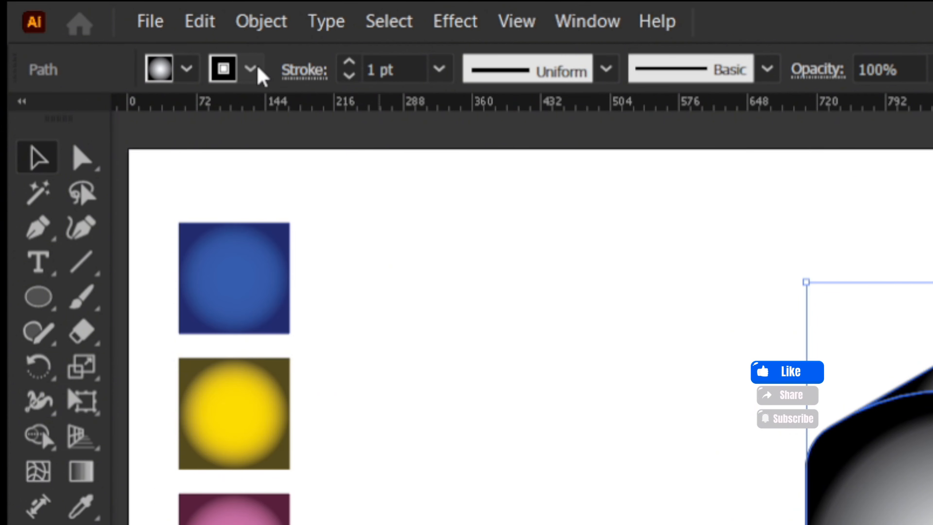
pyautogui.click(251, 69)
pyautogui.click(28, 177)
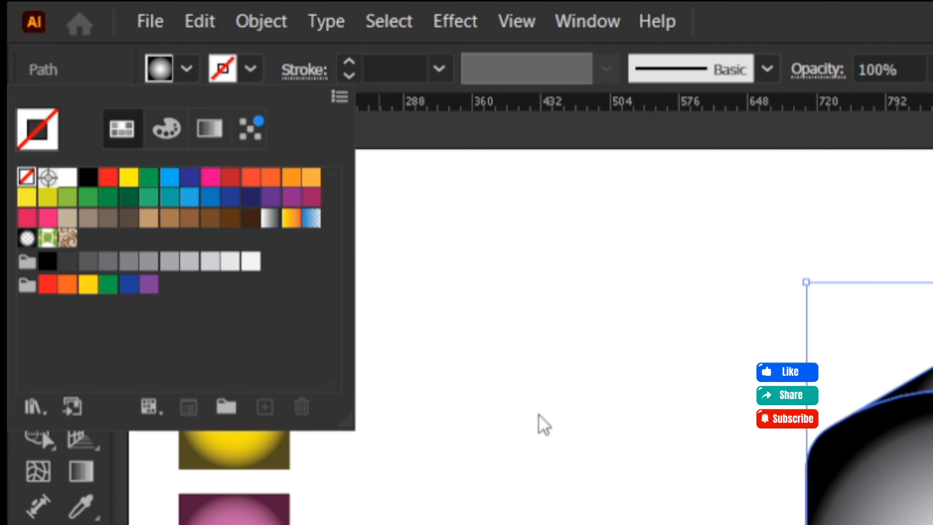
pyautogui.click(538, 414)
pyautogui.click(616, 427)
# Step: Sample the red radial gradient square onto the hexagon's top blade with the Eyedropper
pyautogui.click(440, 142)
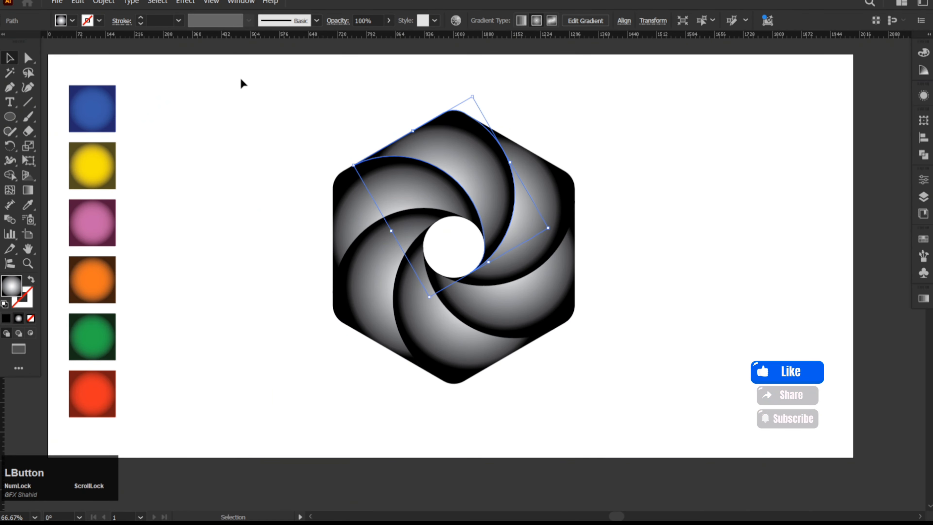
pyautogui.click(27, 206)
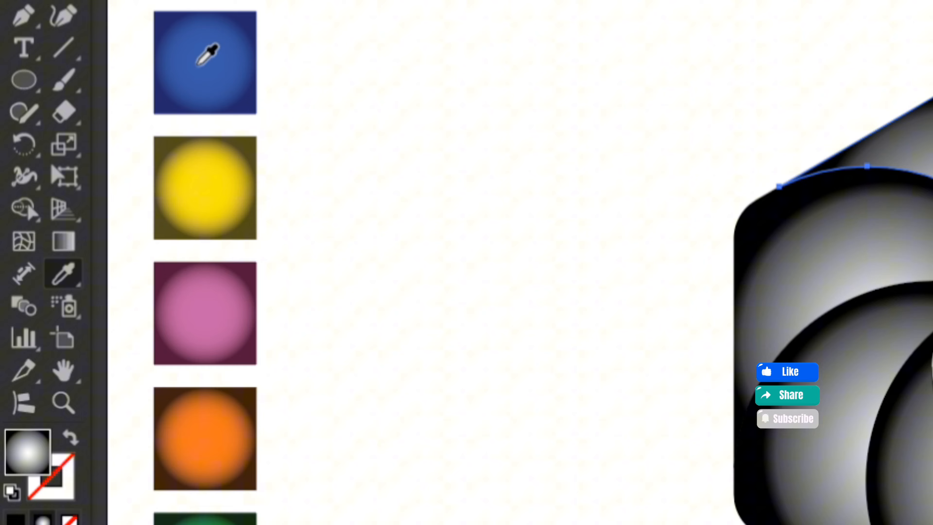
pyautogui.click(198, 63)
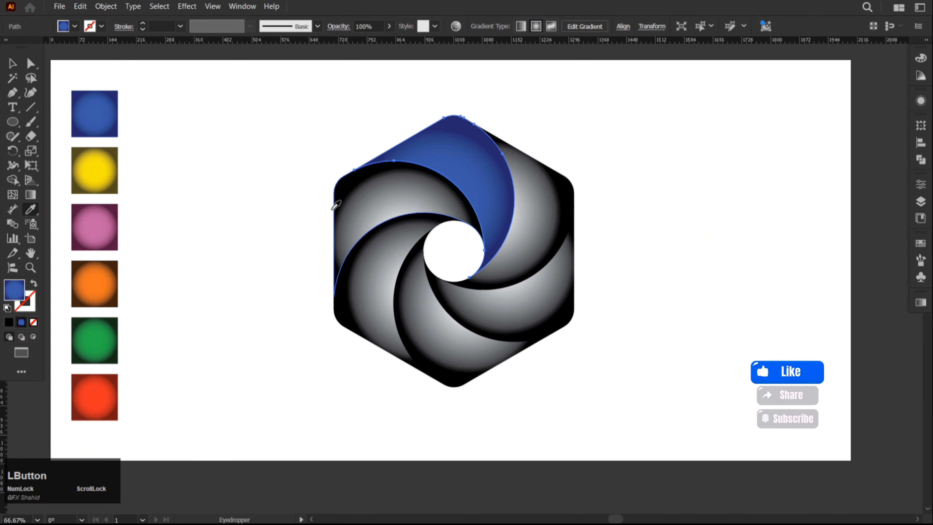
pyautogui.hotkey('ctrl', 'z')
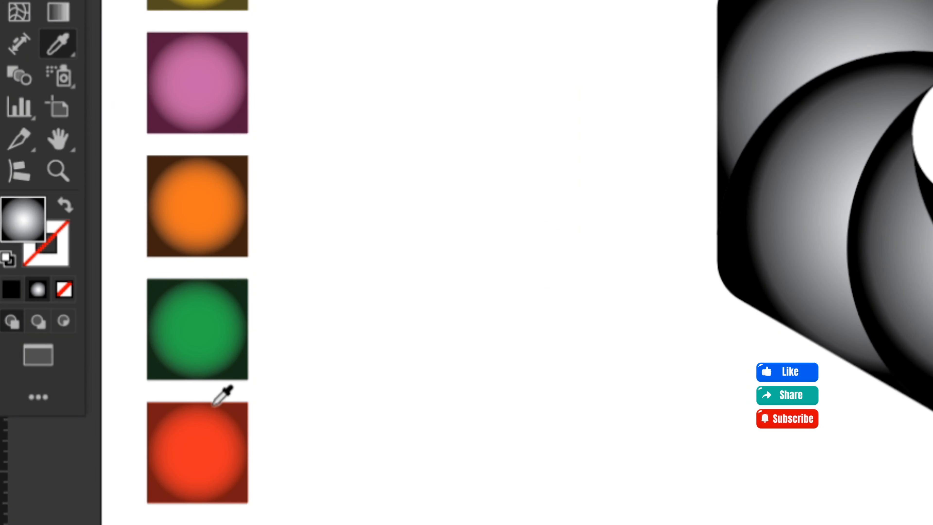
pyautogui.click(208, 467)
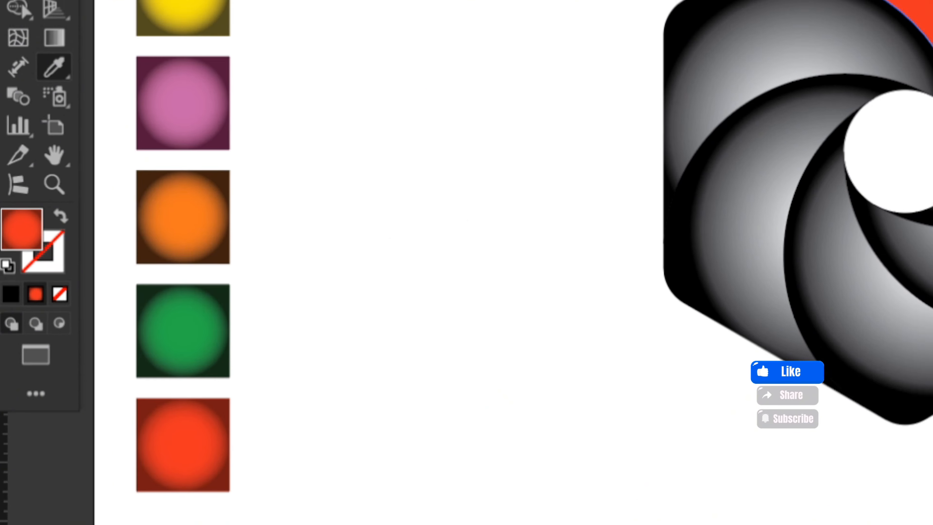
# Step: Copy the green sample square's gradient to the hexagon's upper-left blade and the orange one's to the lower-left blade
pyautogui.press('v')
pyautogui.click(372, 186)
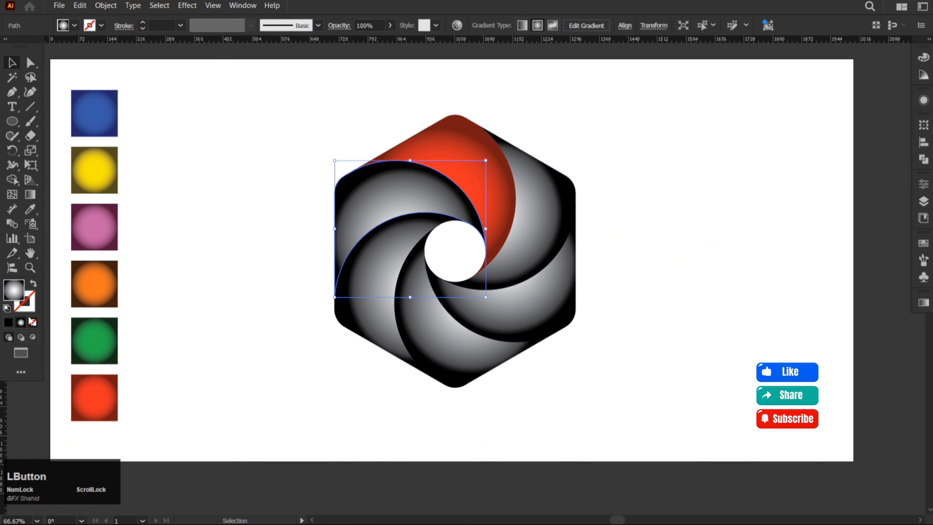
pyautogui.click(102, 329)
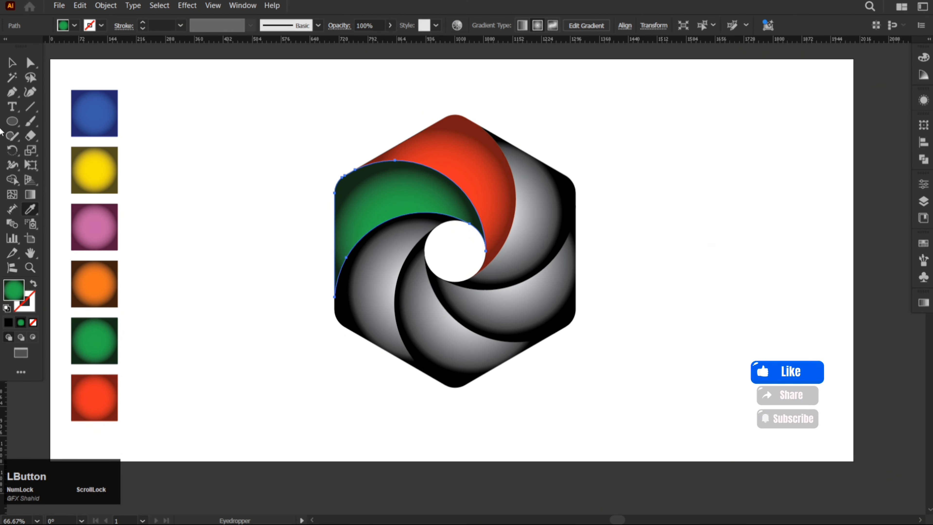
pyautogui.click(12, 63)
pyautogui.click(220, 179)
pyautogui.click(378, 271)
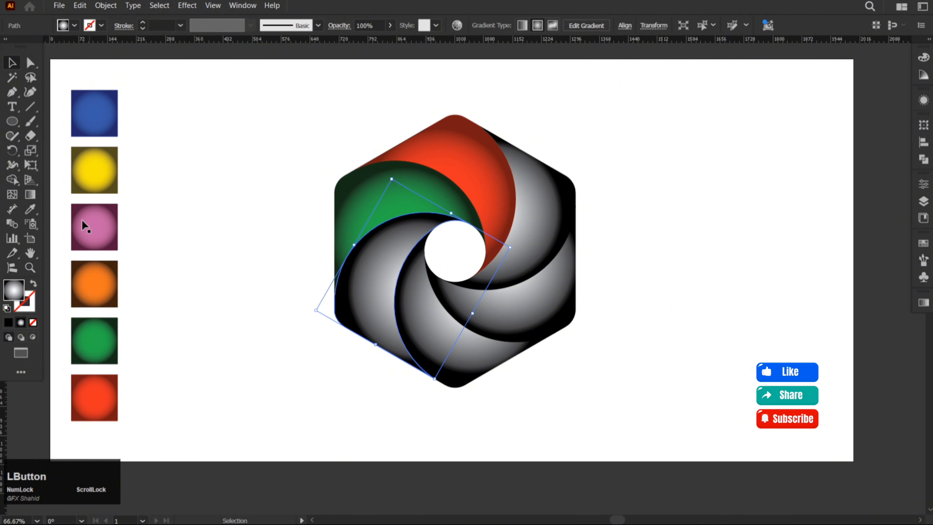
pyautogui.click(113, 281)
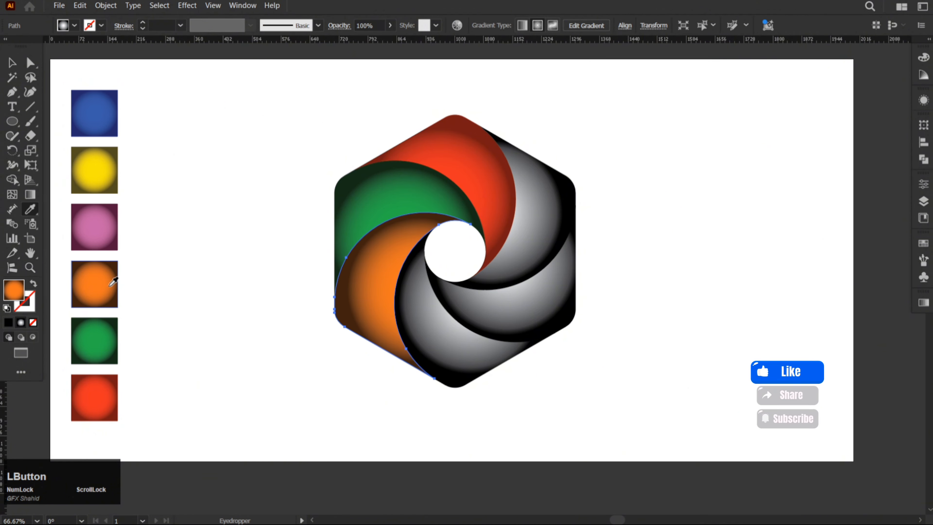
# Step: Copy the pink sample square's gradient to the hexagon's bottom blade and the yellow one's to the lower-right blade
pyautogui.click(428, 328)
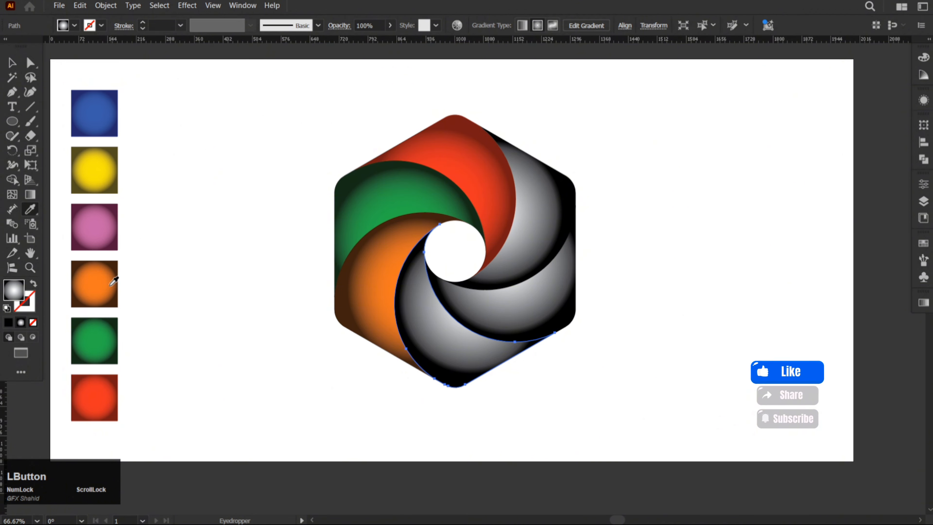
pyautogui.click(96, 234)
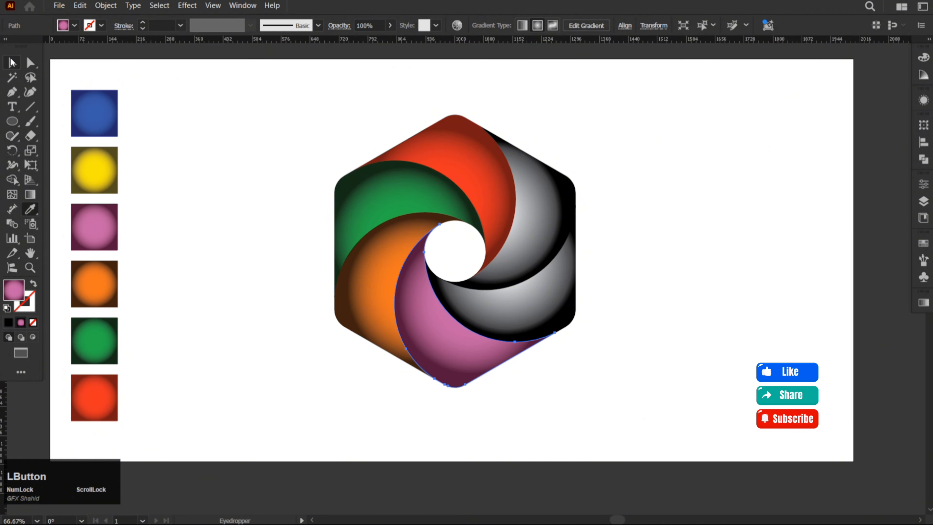
pyautogui.press('v')
pyautogui.click(489, 281)
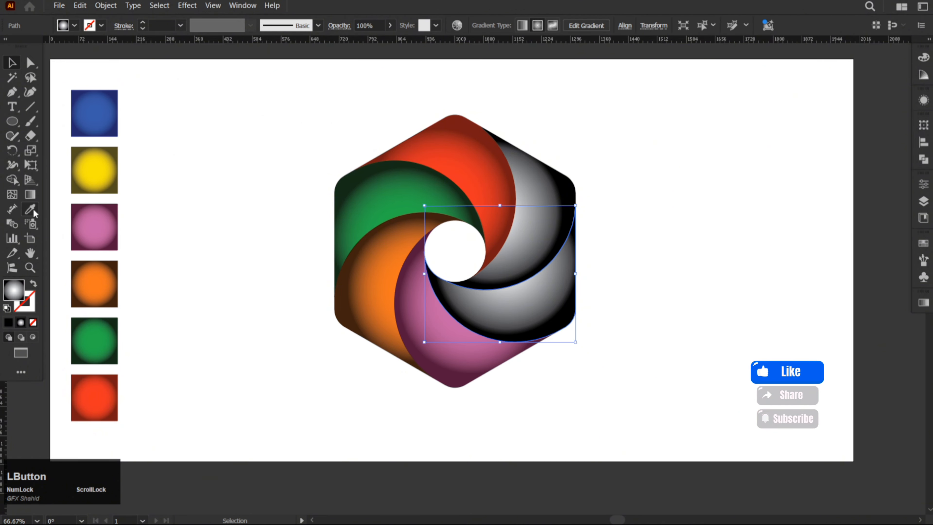
pyautogui.click(106, 168)
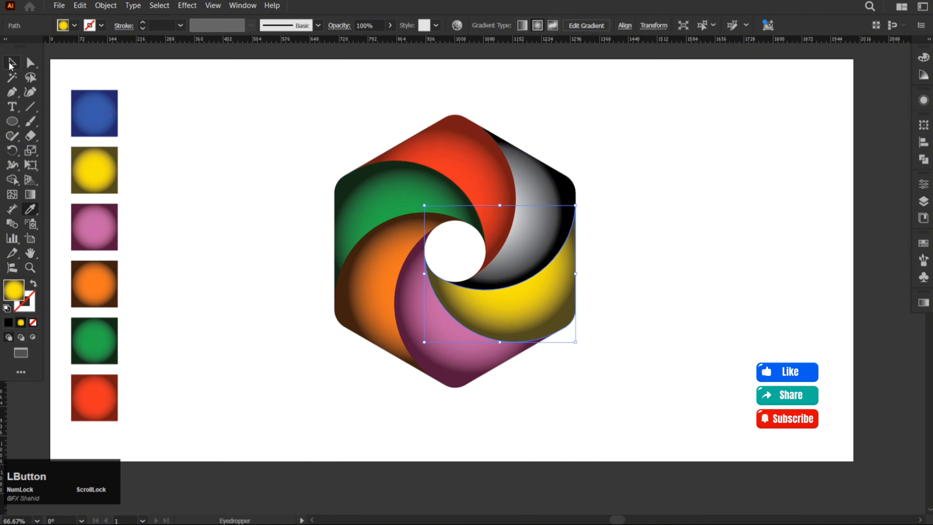
# Step: Fill the remaining grey upper-right blade with the blue sample square's radial gradient
pyautogui.click(556, 128)
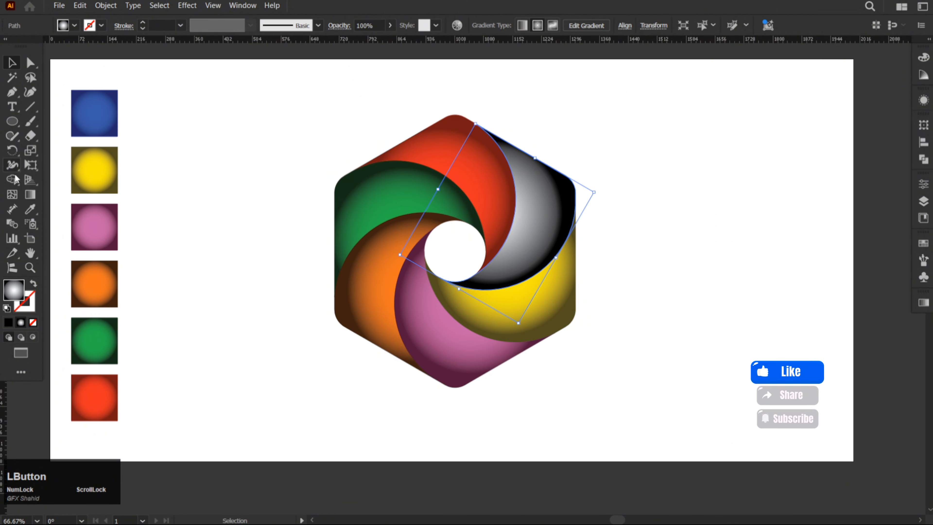
pyautogui.click(30, 209)
pyautogui.click(94, 112)
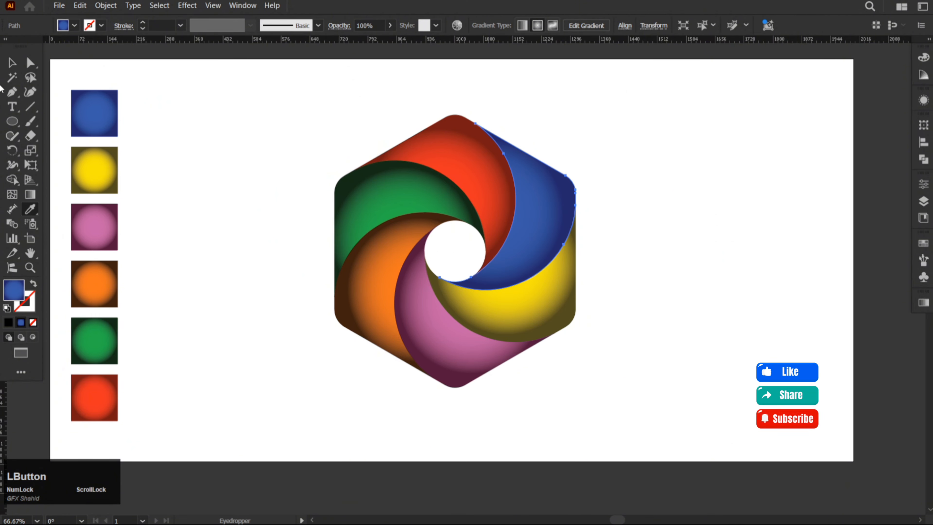